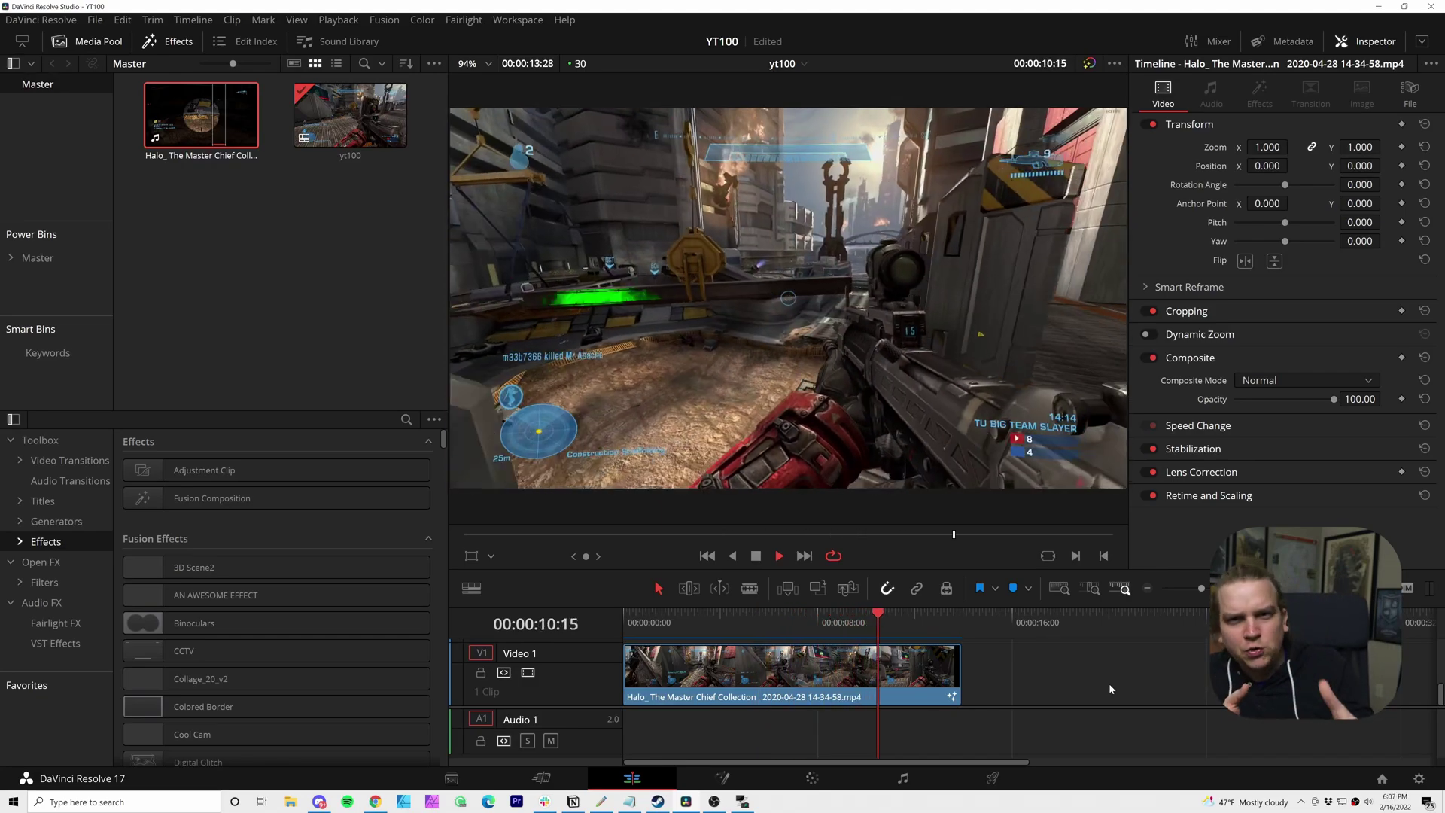
- Drop a second copy of the Halo clip onto V1/A1 after a gap
key("shift+Left")
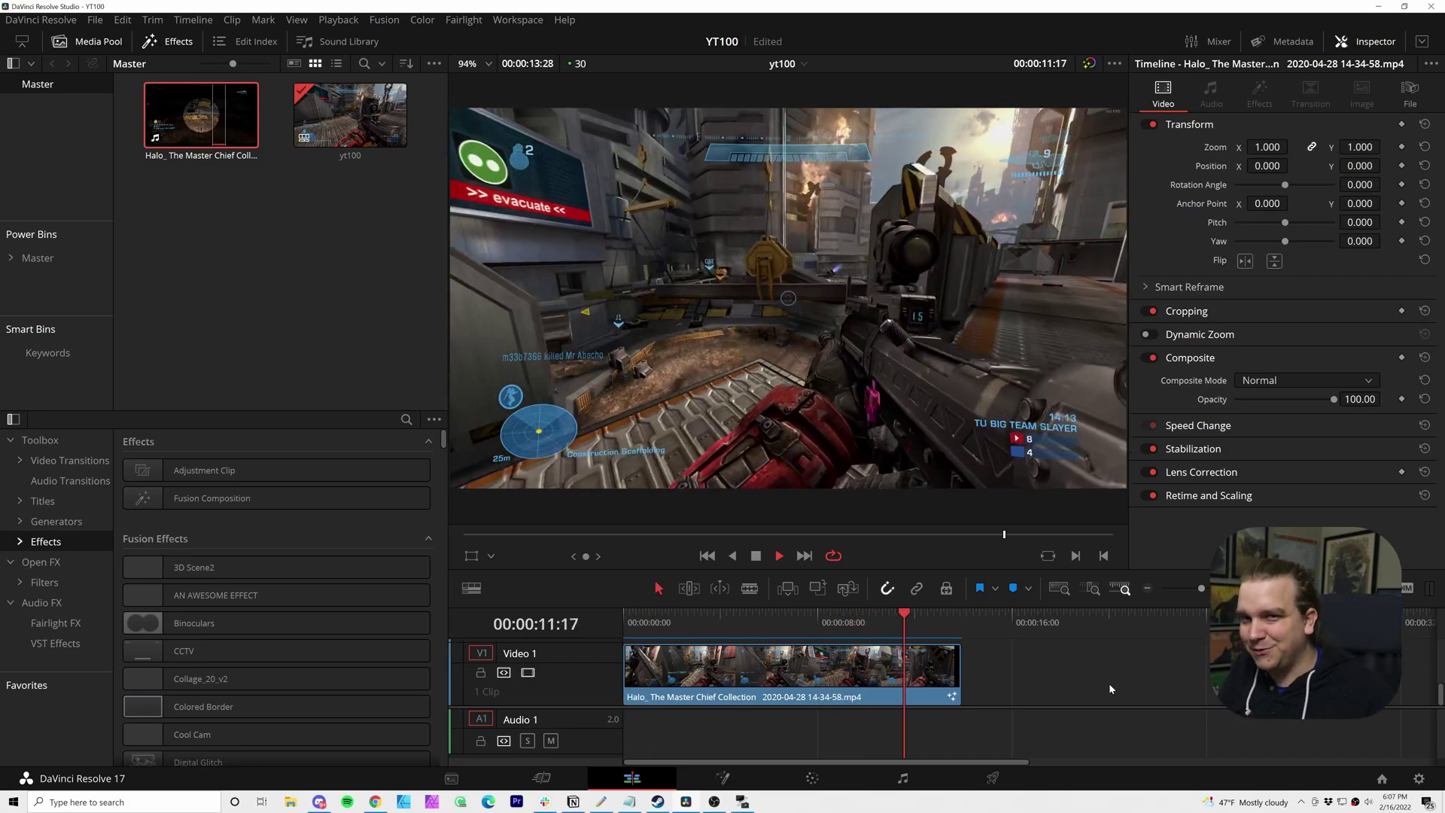
left_click(719, 533)
left_click(271, 268)
left_click_drag(198, 115, 1037, 687)
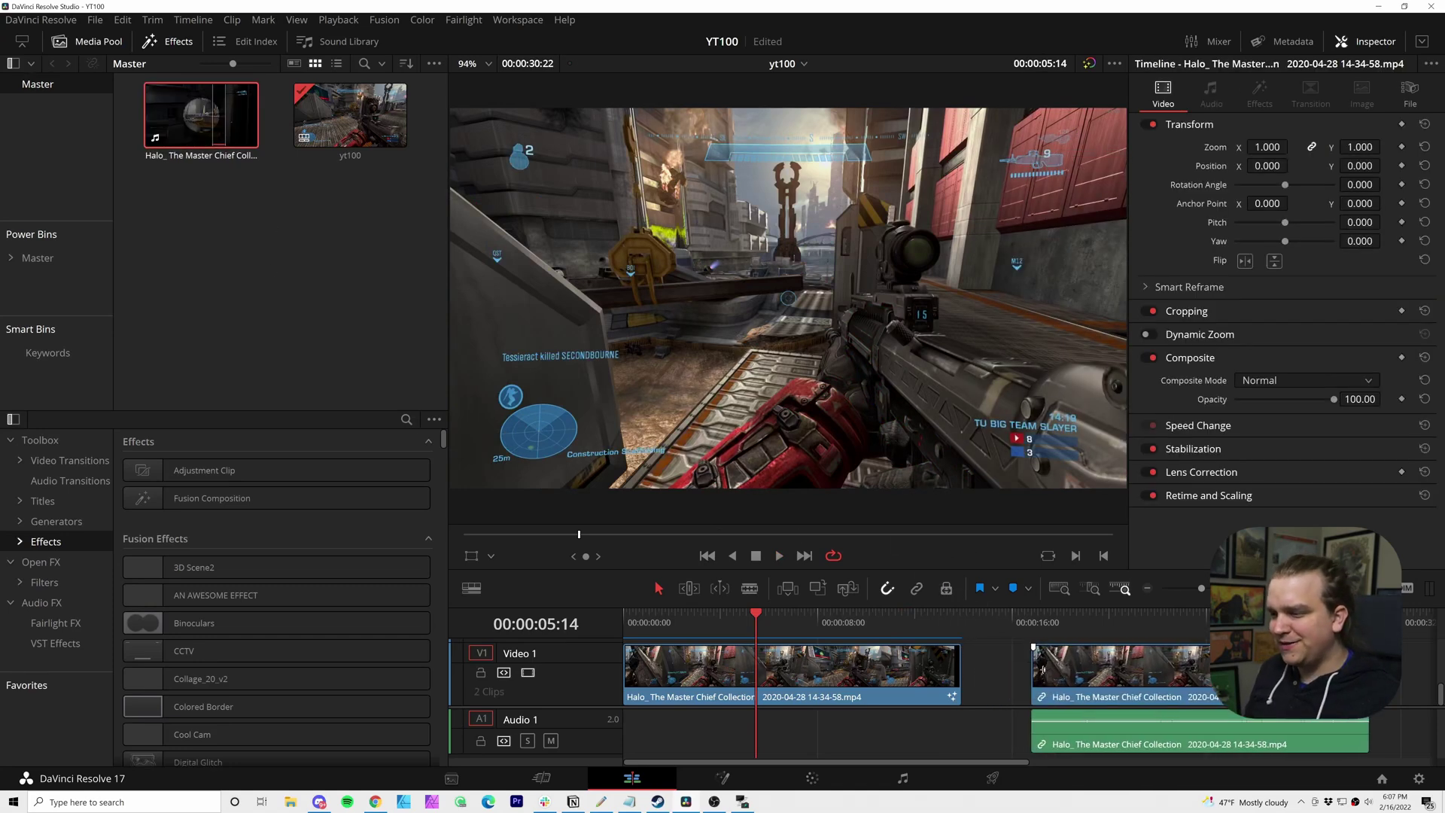
left_click(1079, 616)
- Park the playhead inside the new clip and open it in the Fusion page
left_click(1132, 616)
left_click_drag(1094, 631, 1117, 630)
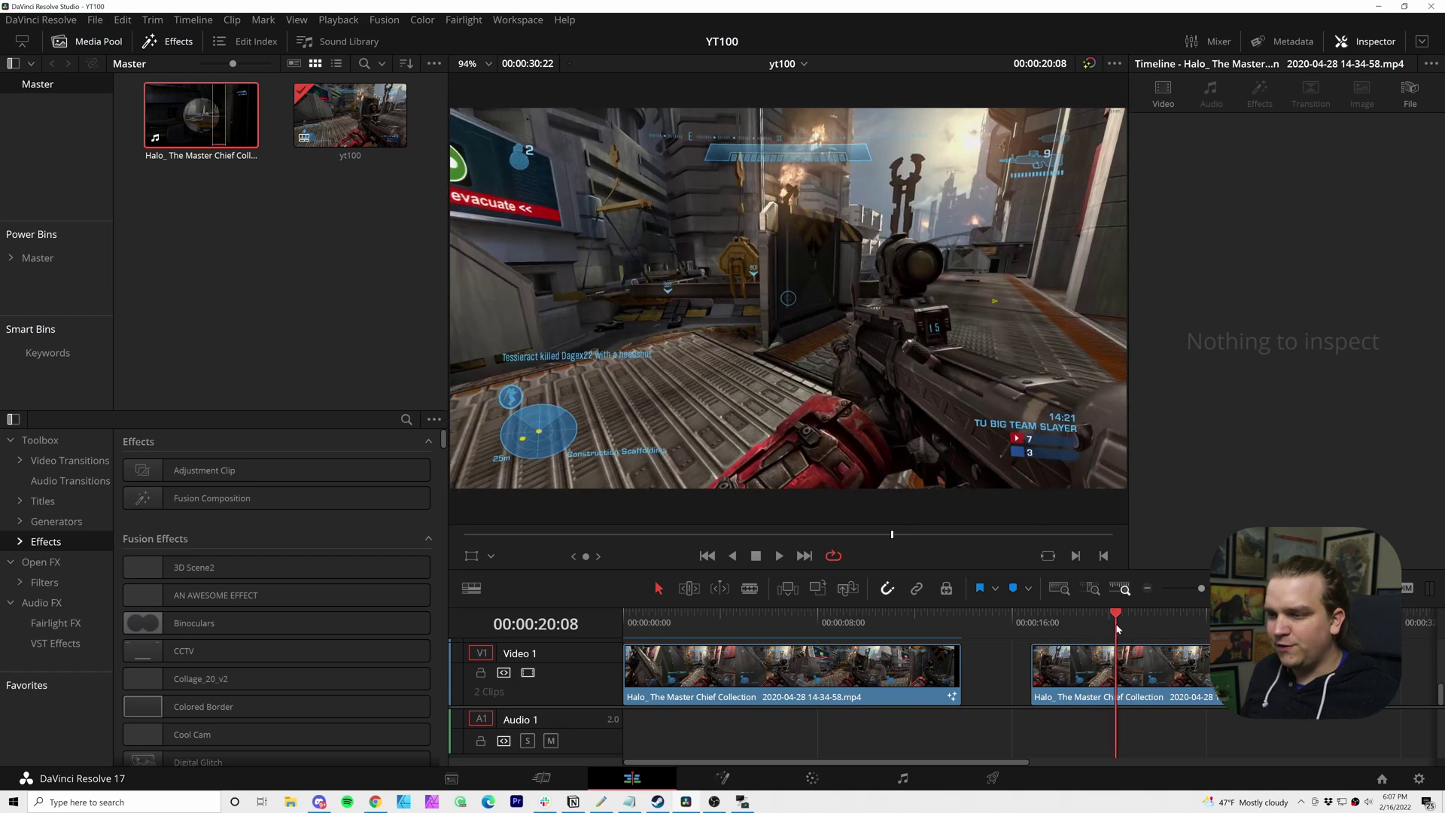
left_click(724, 778)
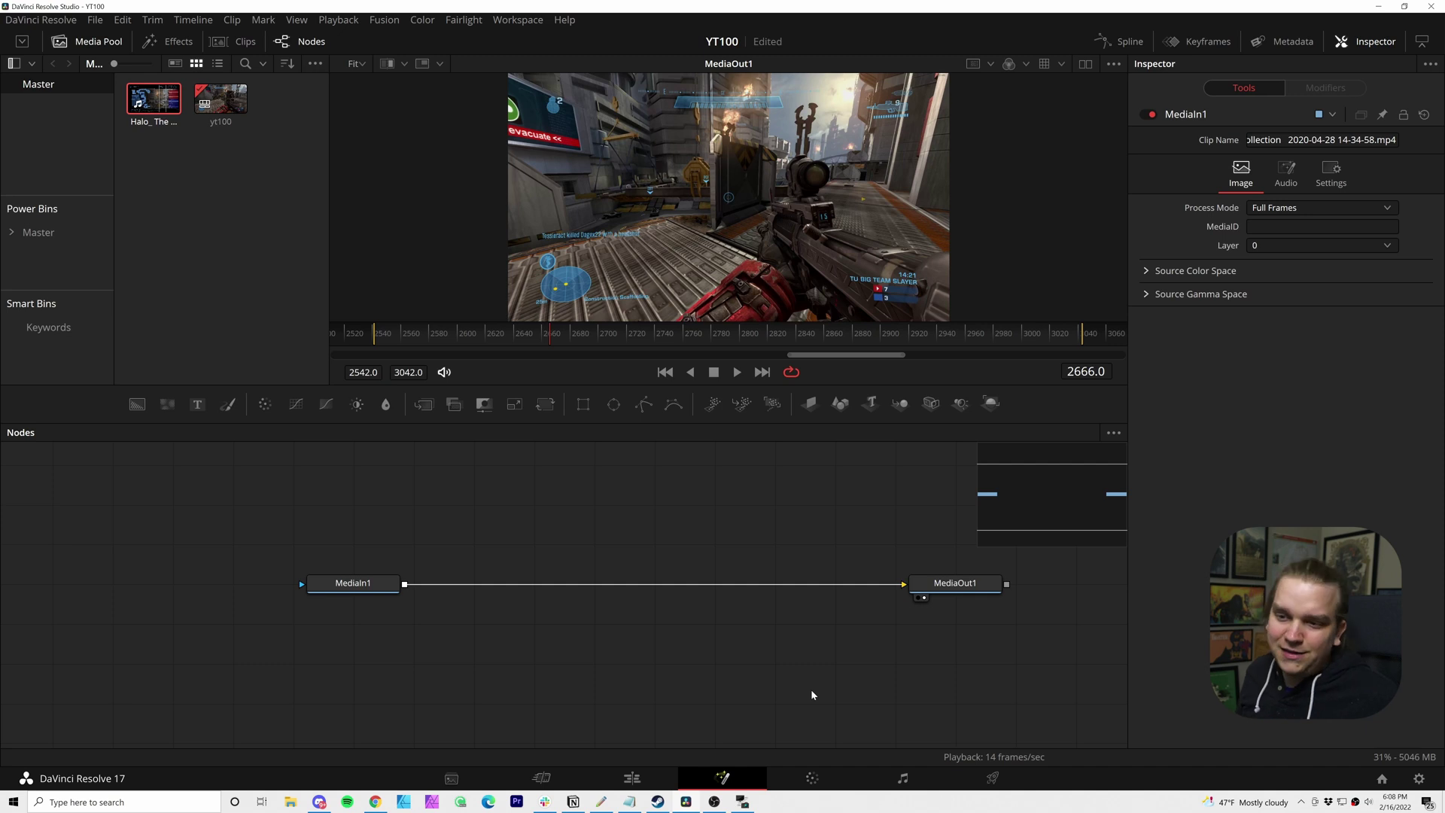
- Add a Wand node and connect MediaIn1's output into Wand1
key("shift+space")
type("wan")
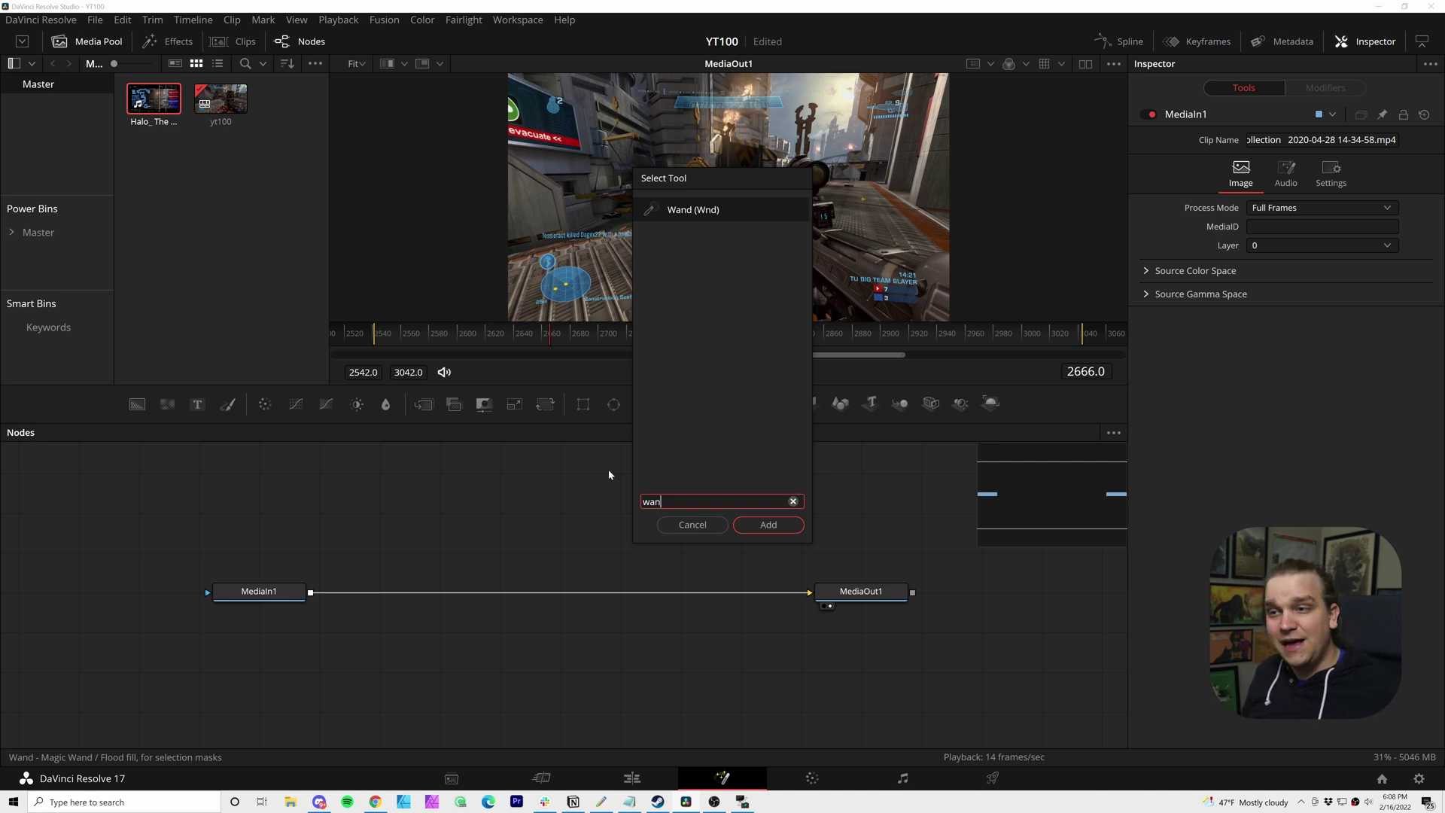
left_click(762, 522)
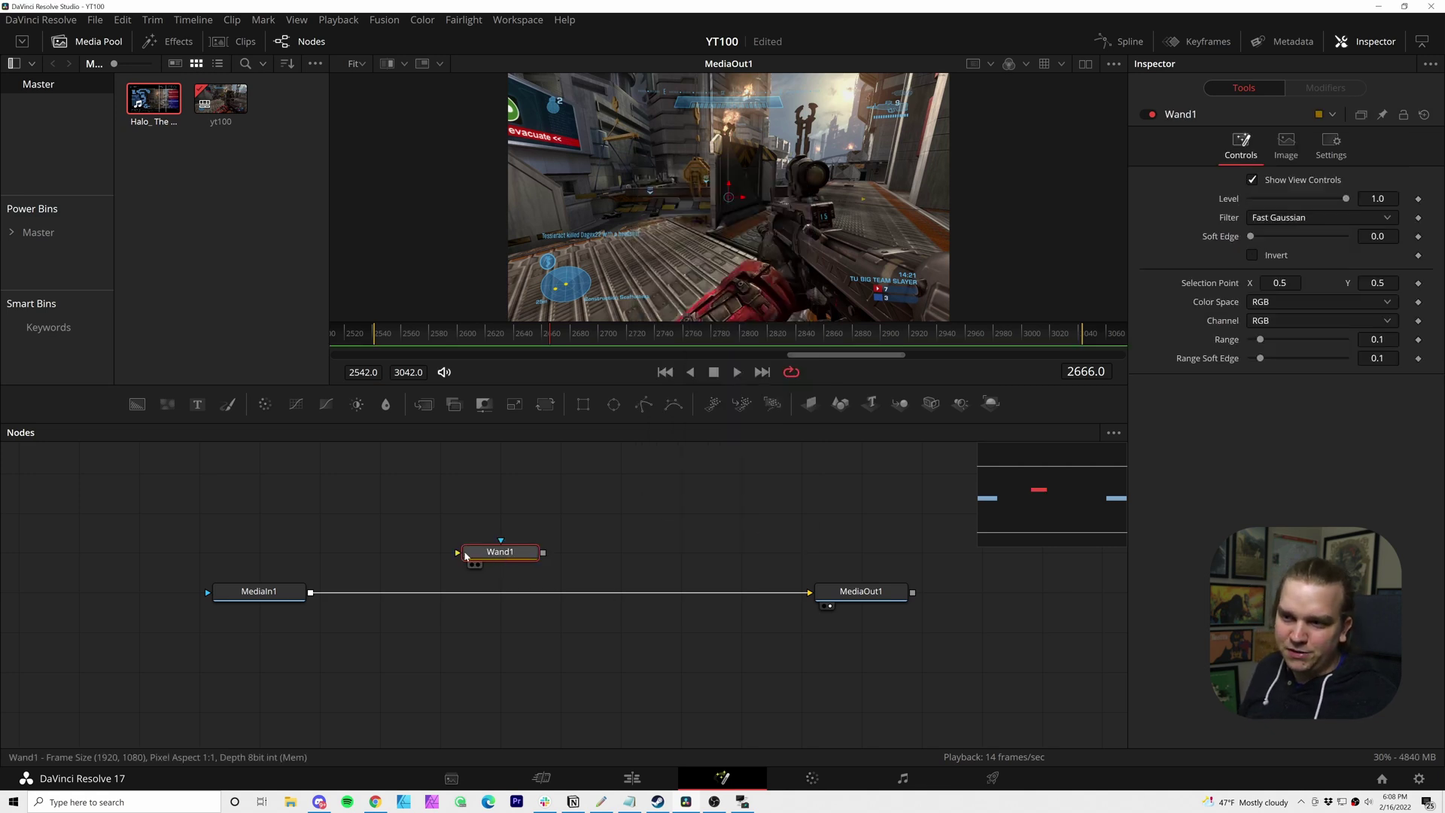
left_click_drag(465, 556, 345, 557)
left_click(517, 521)
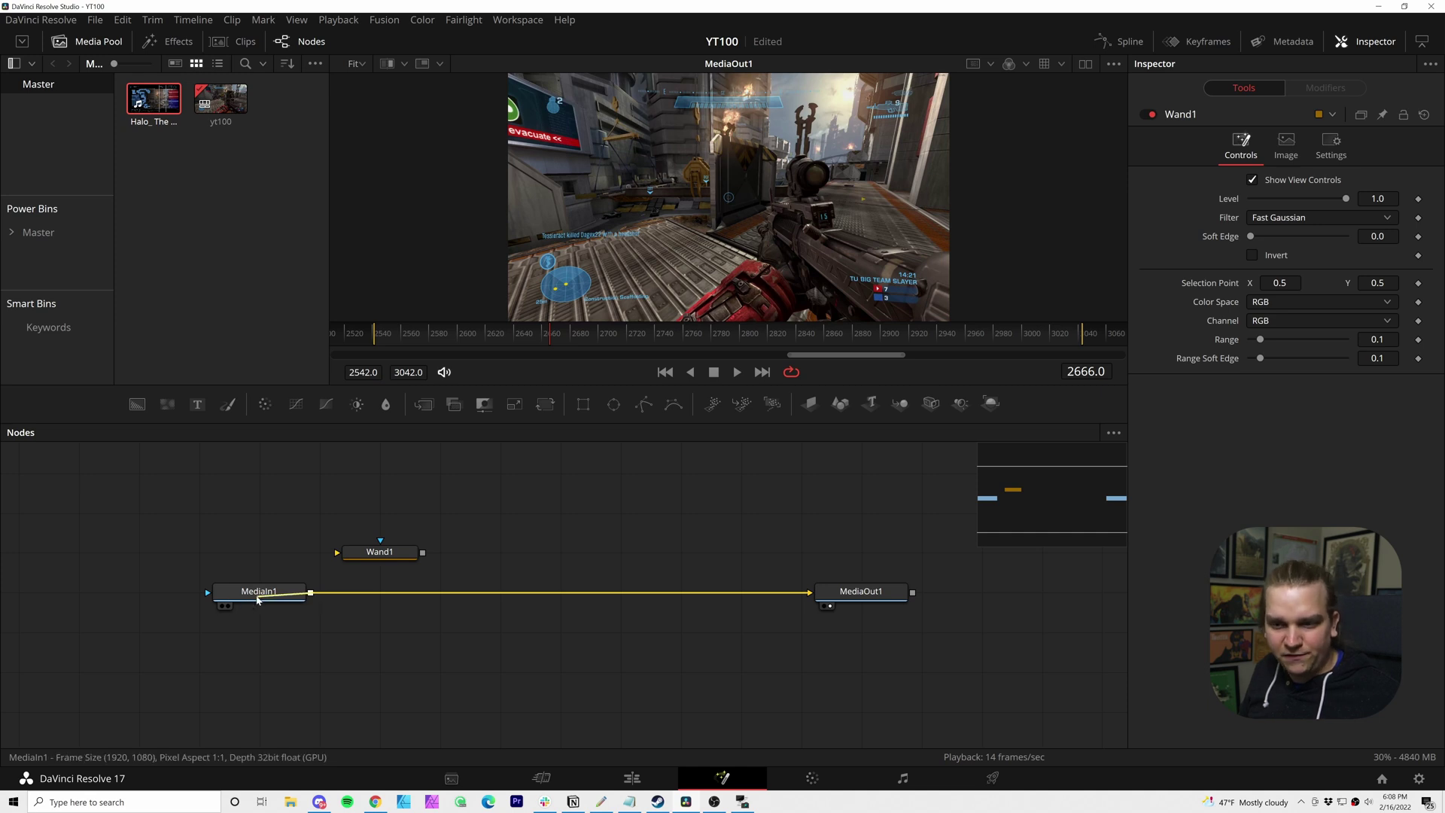
left_click_drag(310, 594, 348, 557)
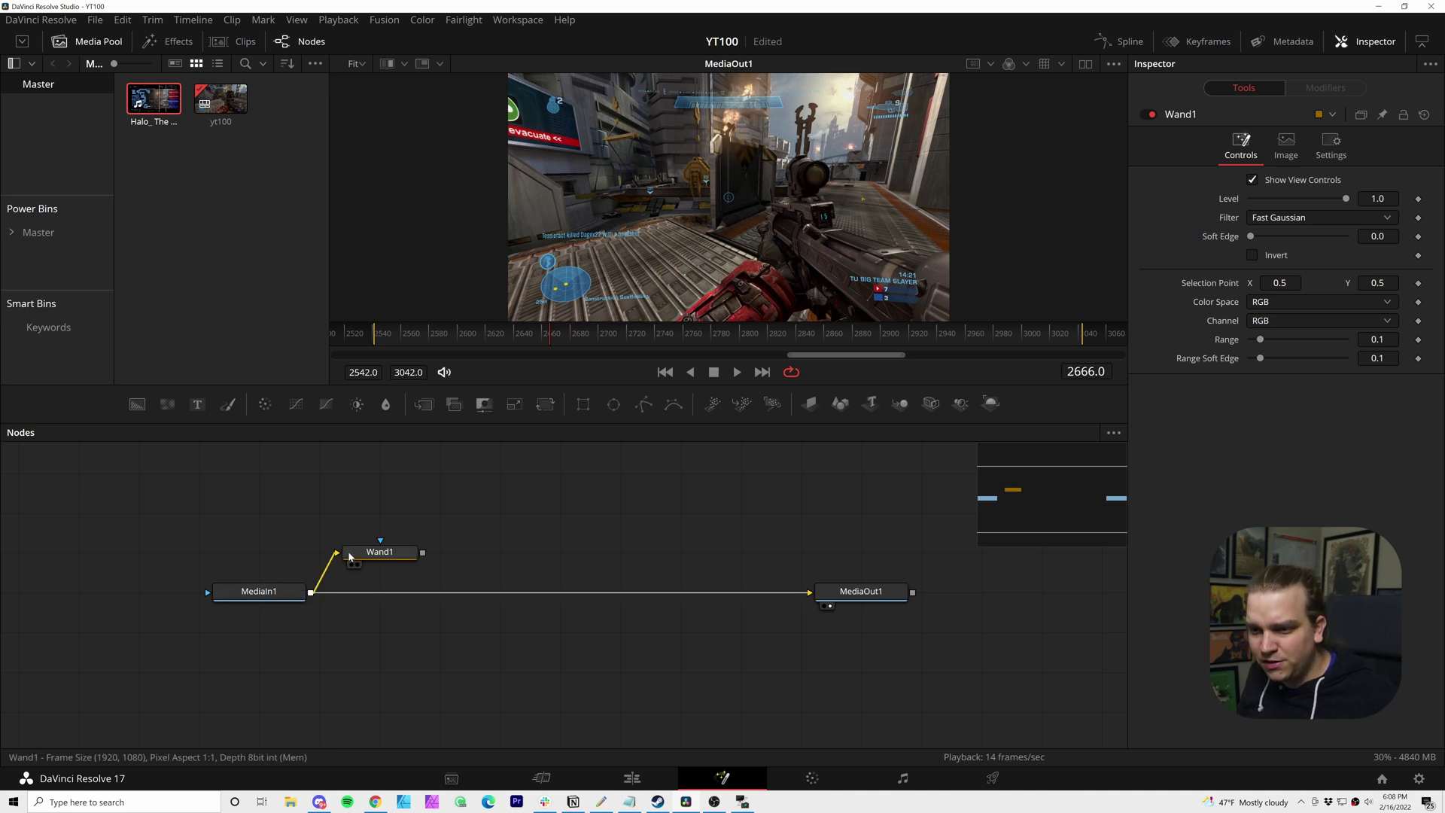
- View Wand1's mostly black mask using the dual-viewer layout
left_click(364, 557)
left_click(358, 565)
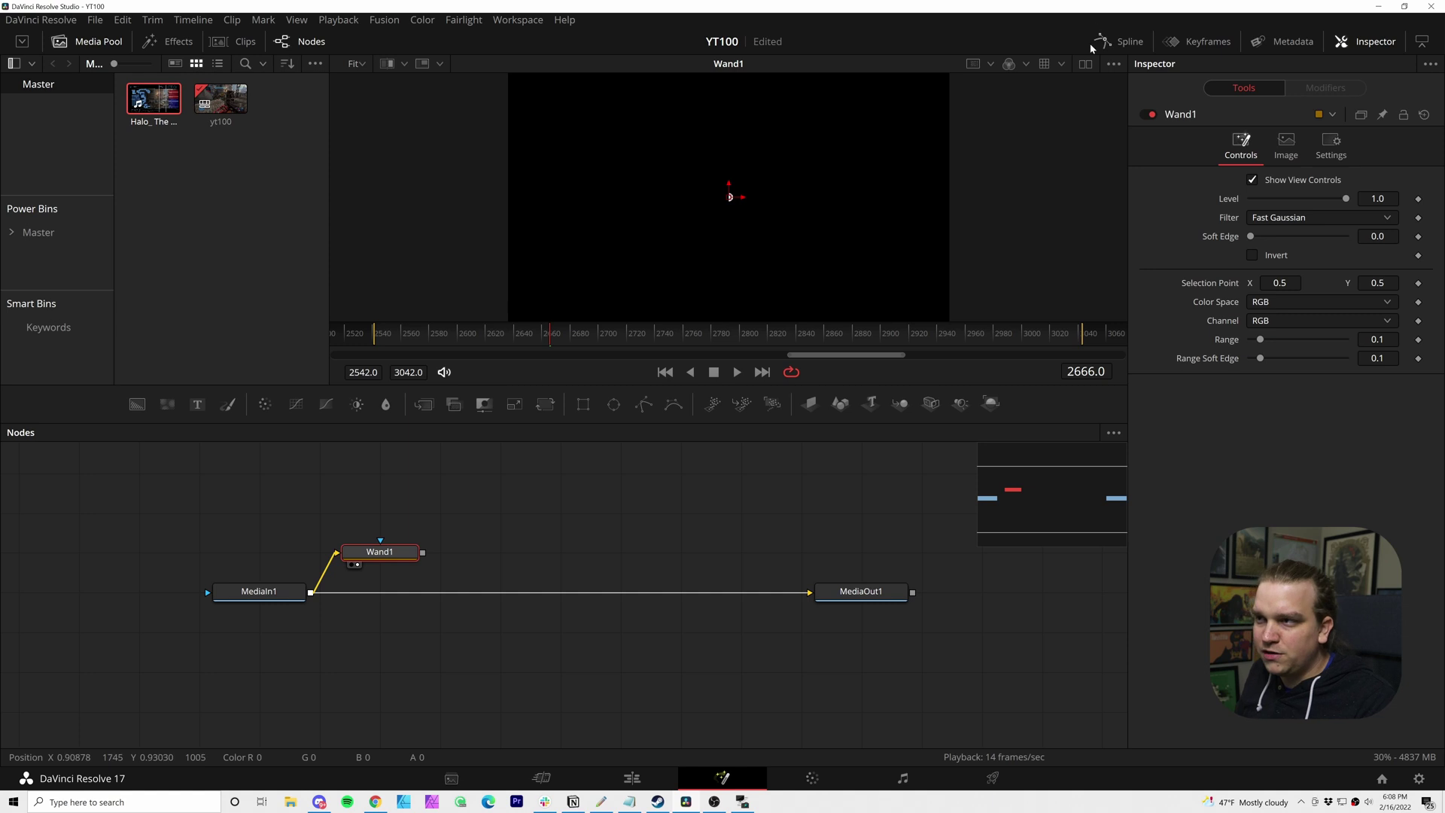
left_click(1085, 63)
left_click(1085, 65)
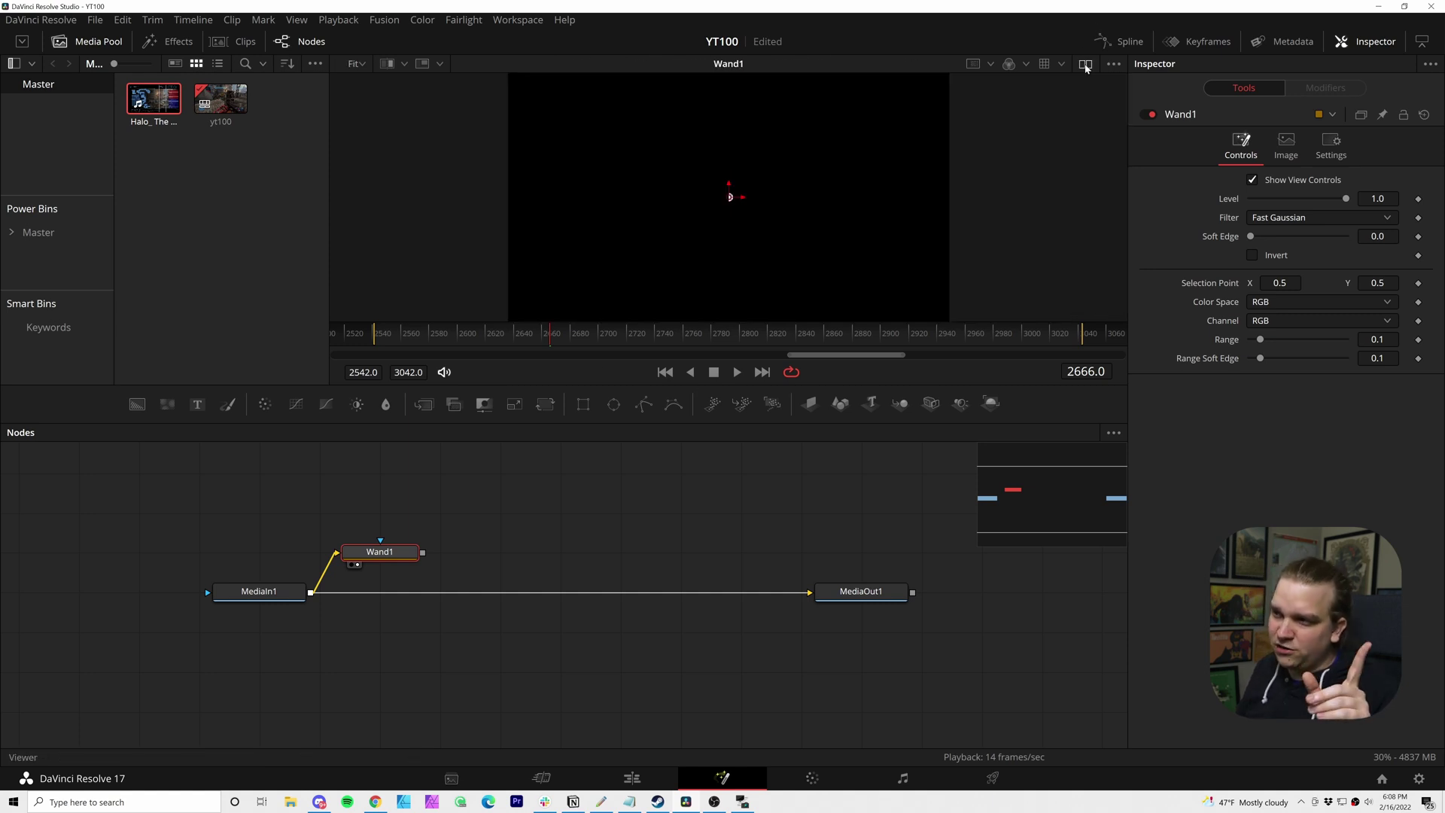
- Restore side-by-side viewers with MediaIn1's original footage in the left viewer
left_click(1086, 65)
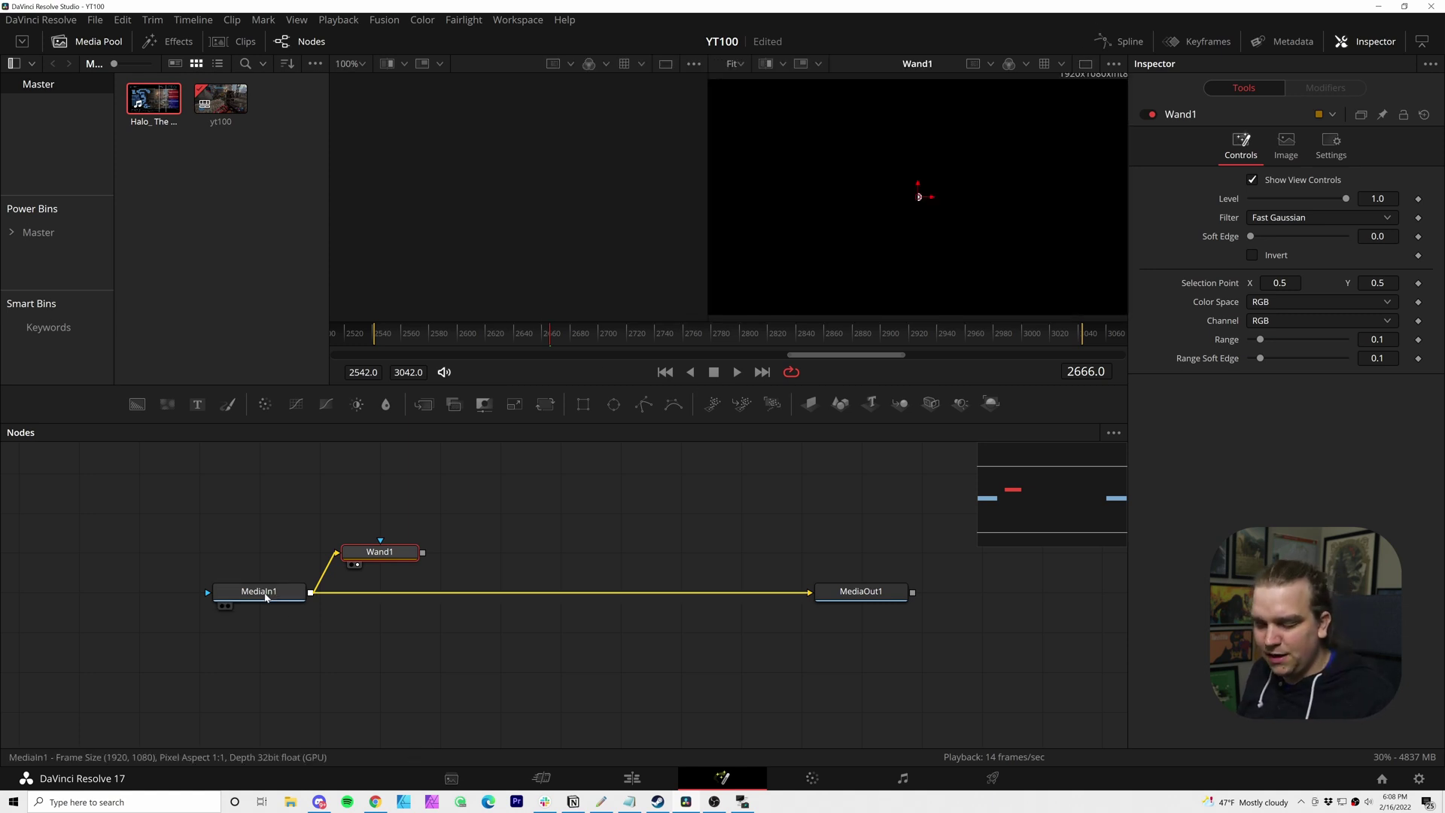
left_click(265, 597)
left_click(221, 606)
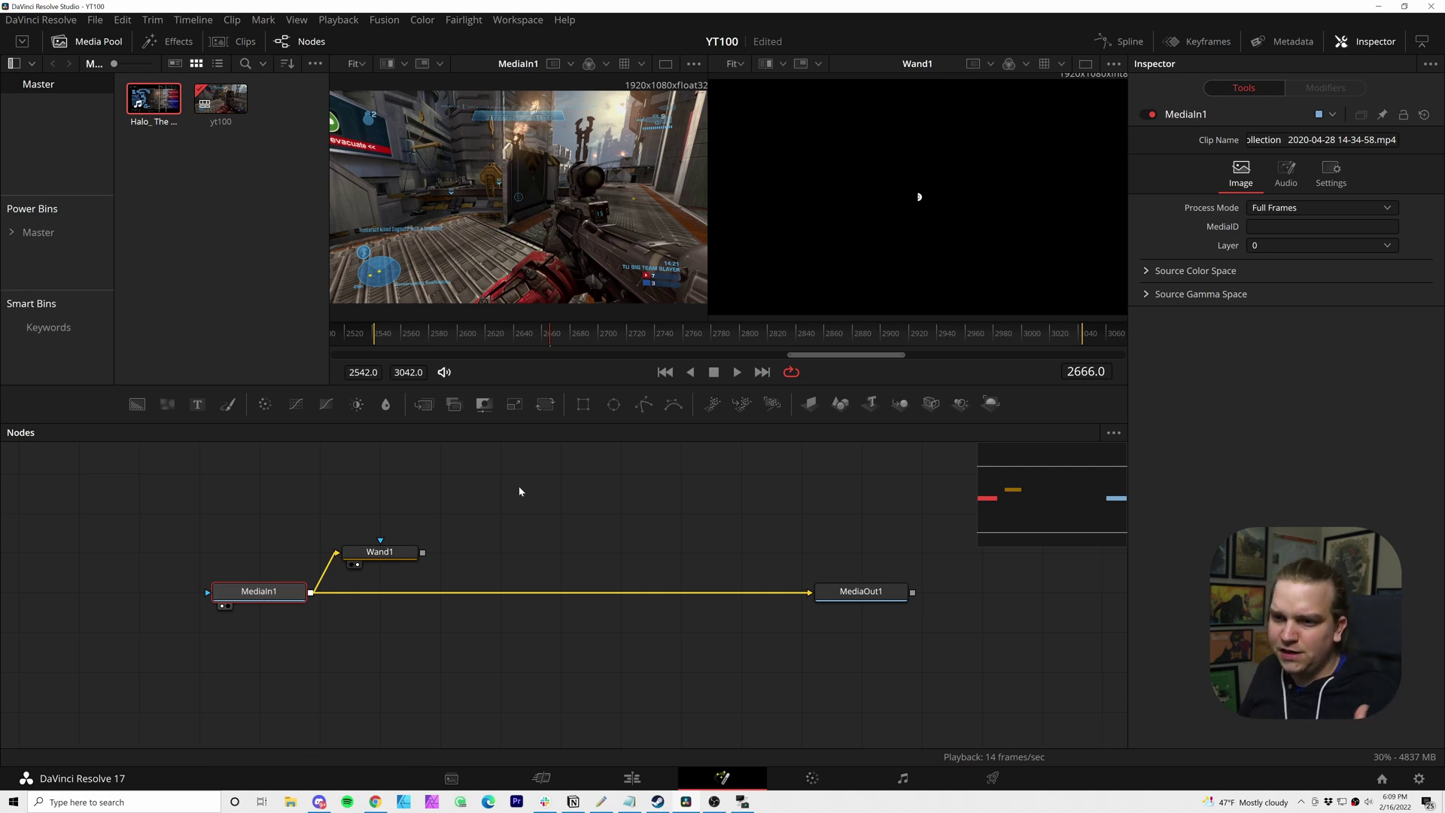
- Move Wand1's selection point to X 0.130161, Y 0.780701, revealing a white top-left region
left_click(379, 552)
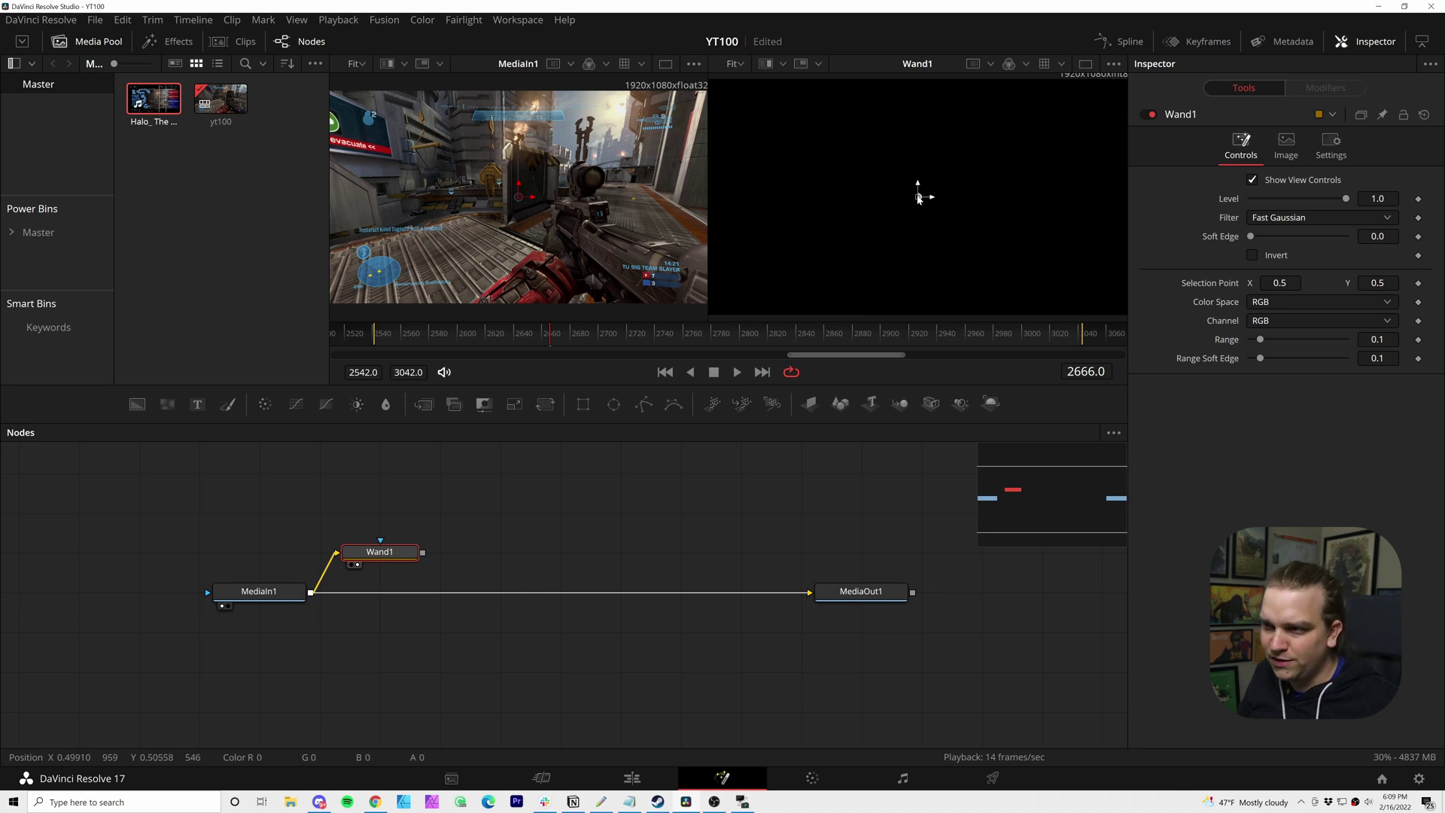
left_click_drag(919, 198, 903, 208)
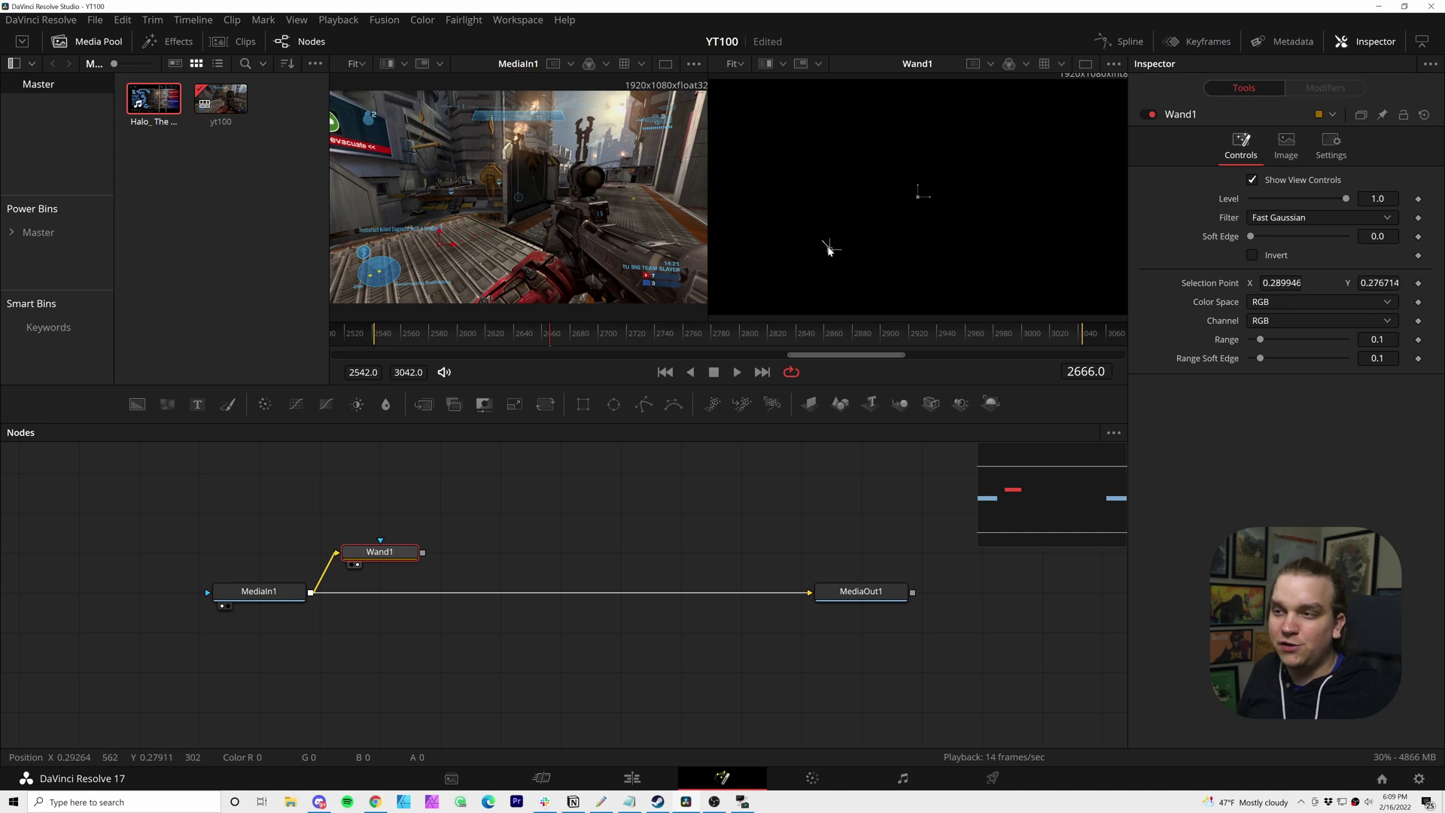
left_click_drag(828, 250, 759, 131)
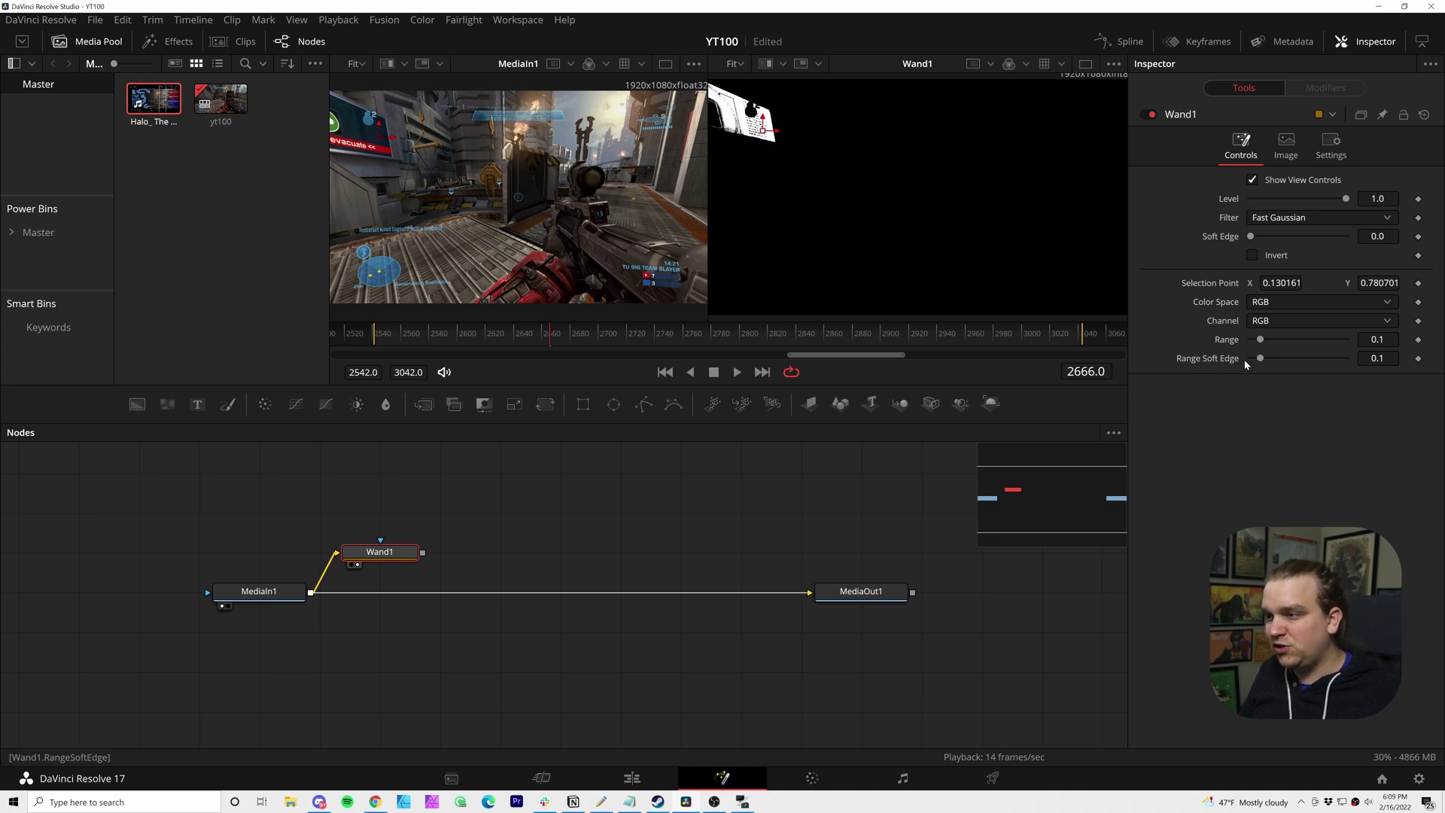
- Place Wand1's selection point at X 0.475151, Y 0.518523 with Range 0.036, Soft Edge 0.17
left_click(455, 235)
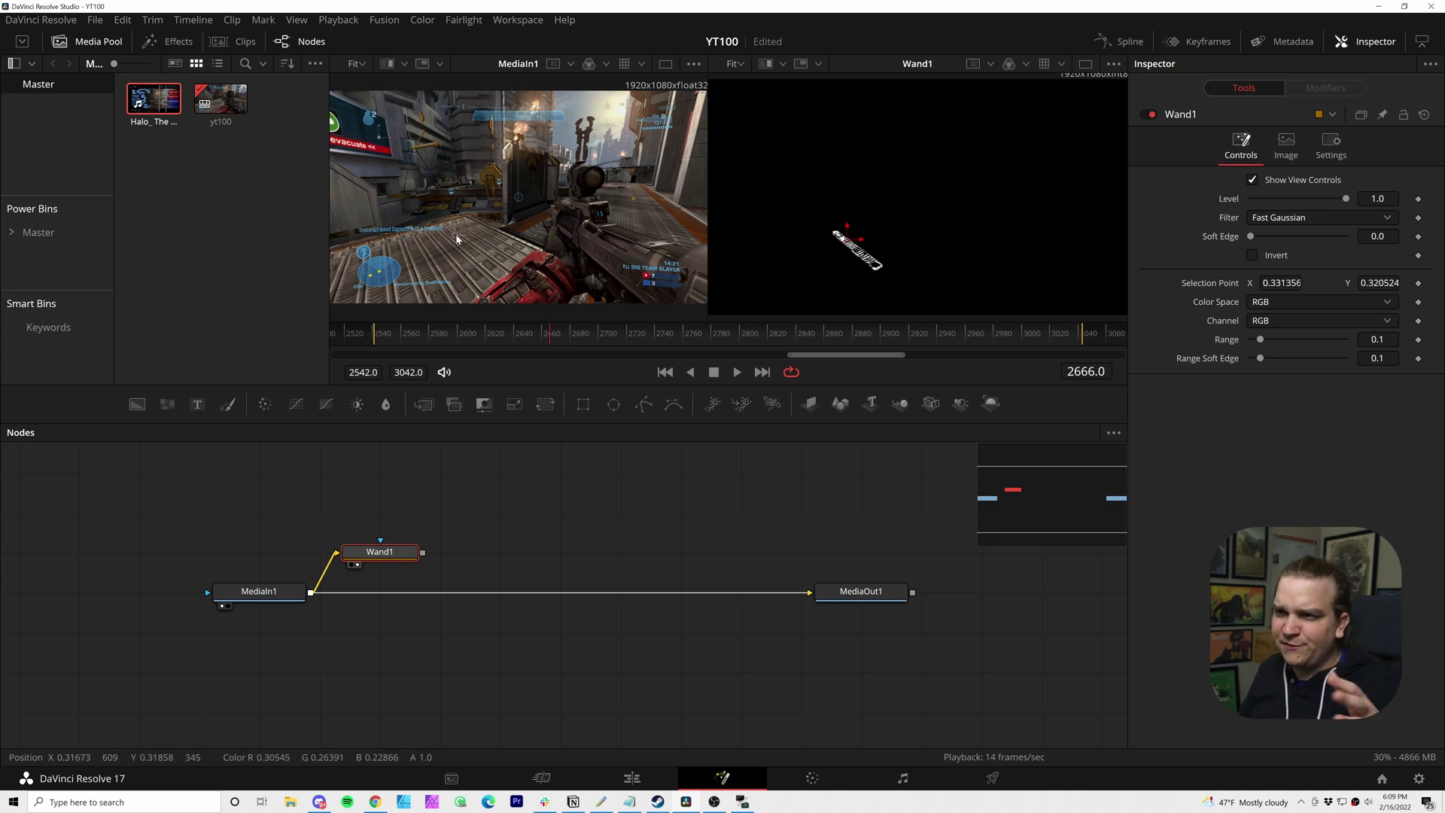
left_click(637, 210)
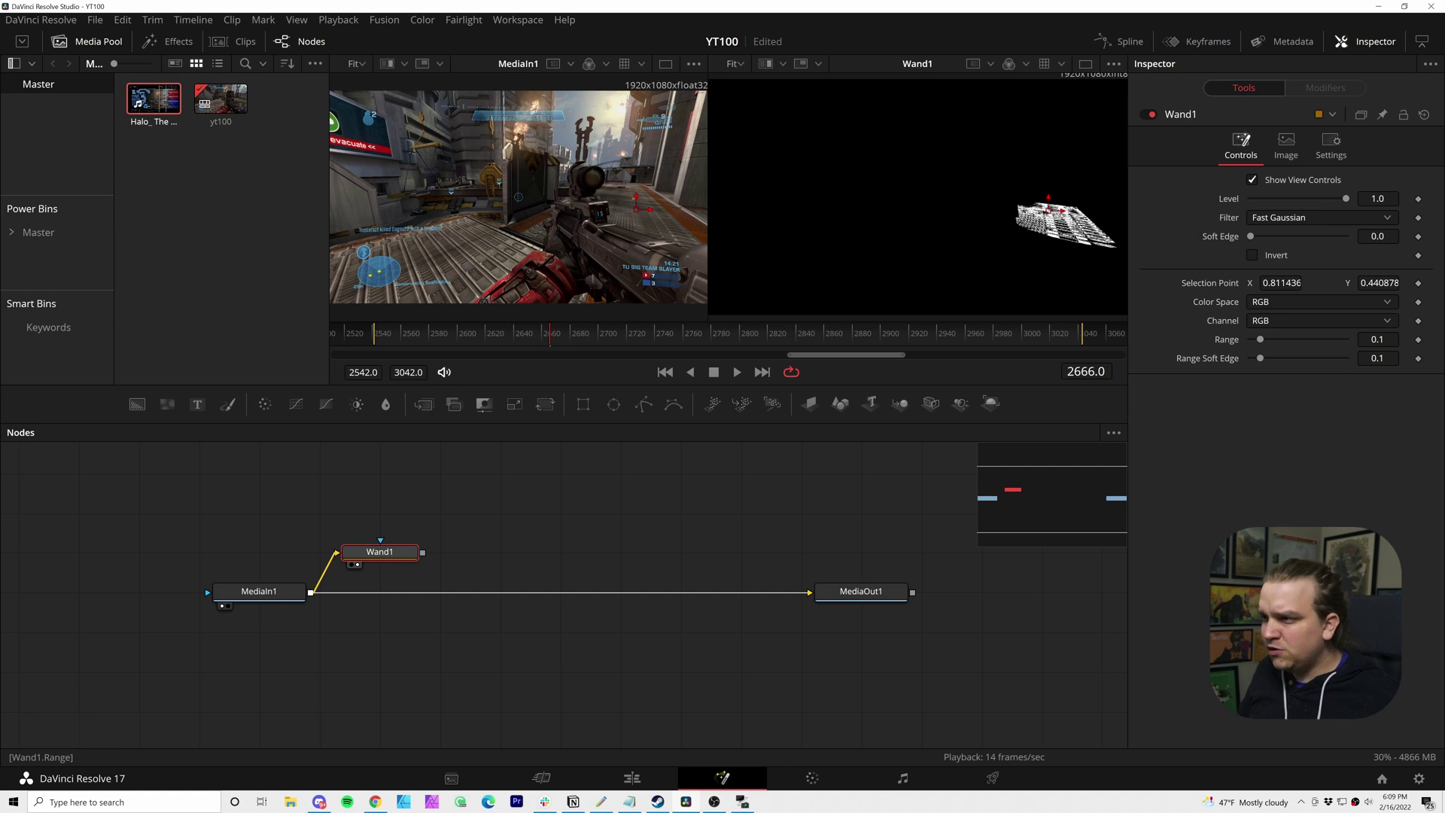
left_click_drag(1378, 339, 1375, 358)
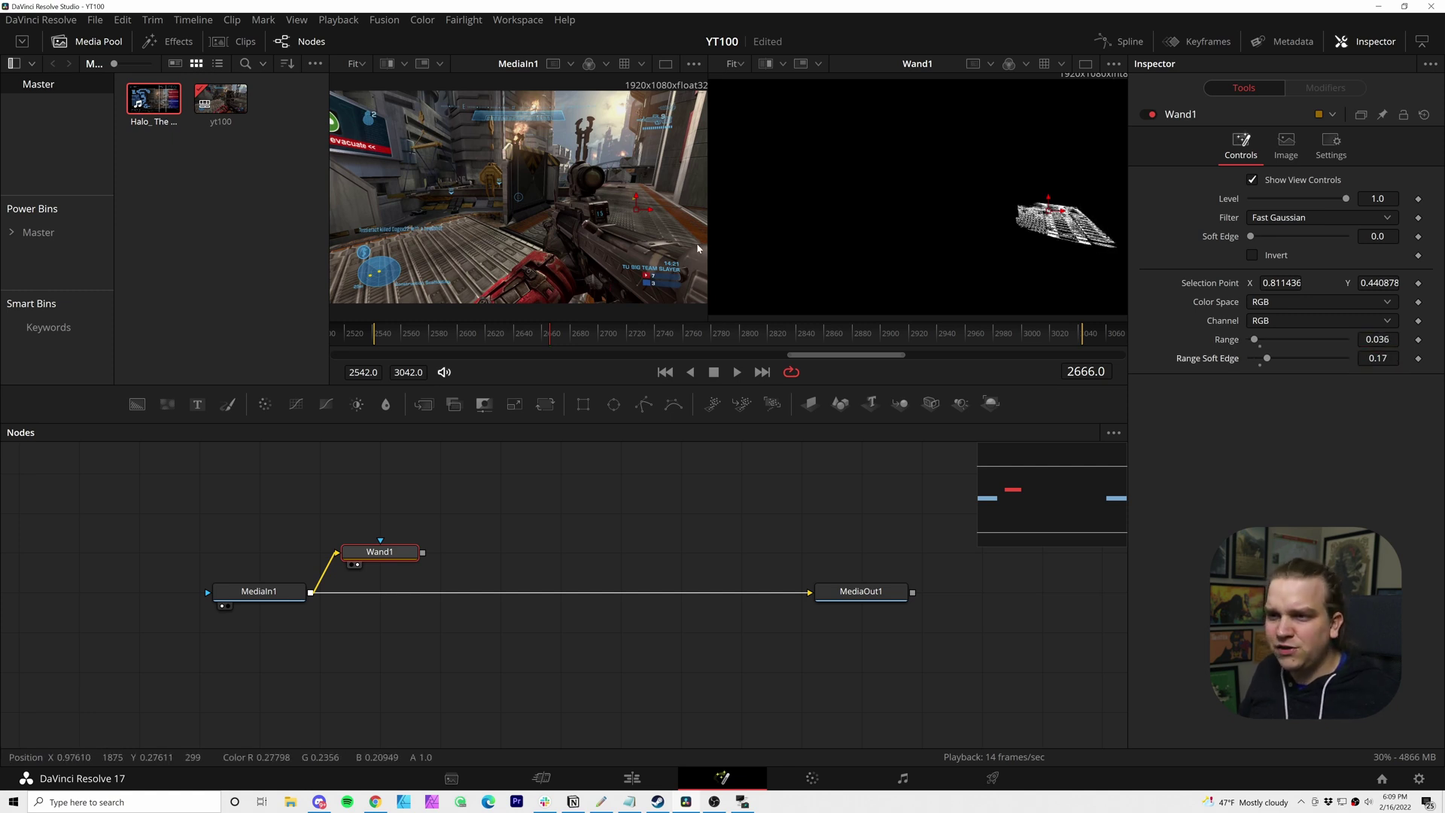
left_click_drag(641, 213, 541, 226)
left_click_drag(941, 224, 908, 194)
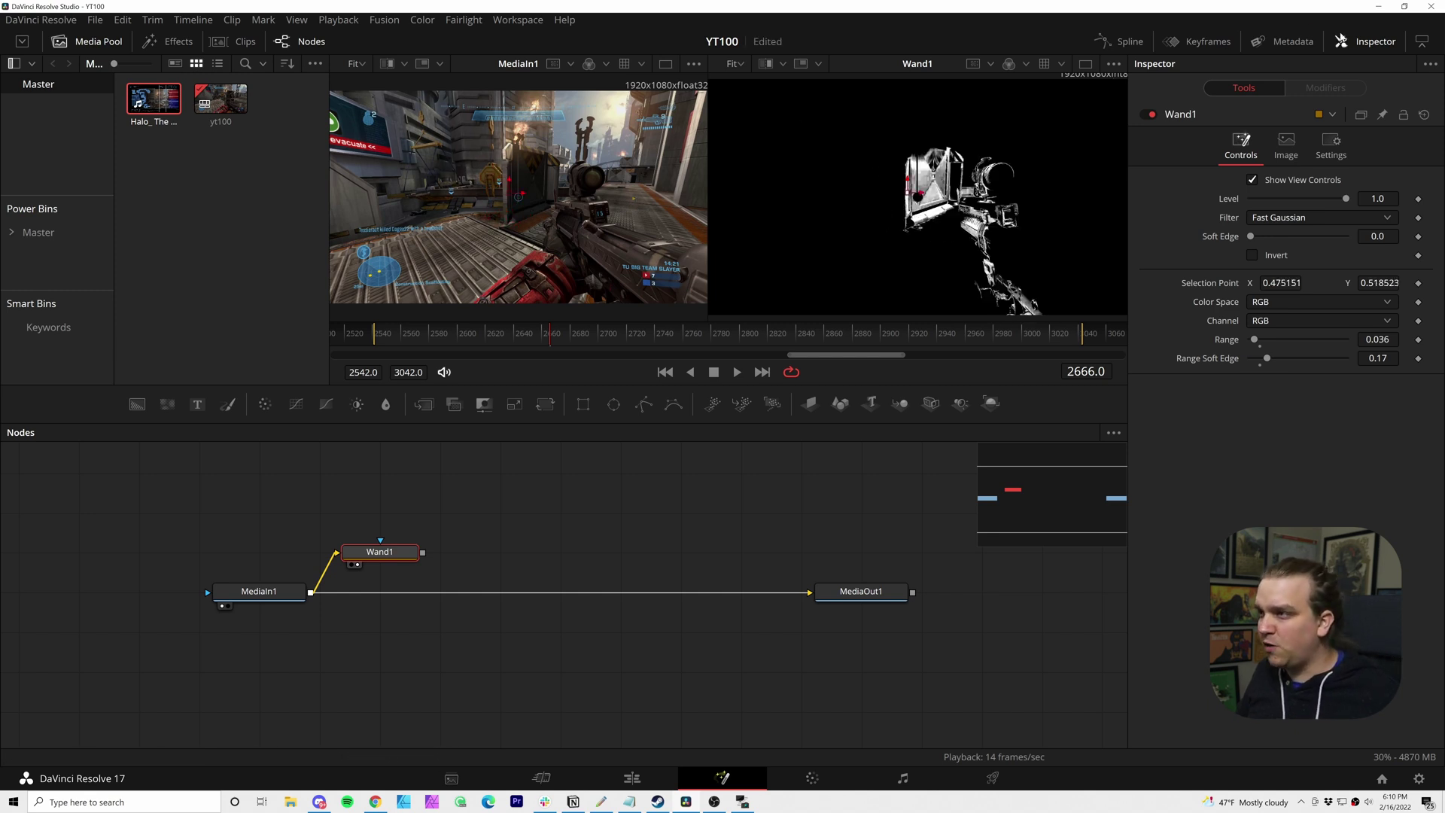
- Drive Wand1's Selection Point with a Perturb modifier and preview the wandering mask
right_click(1194, 281)
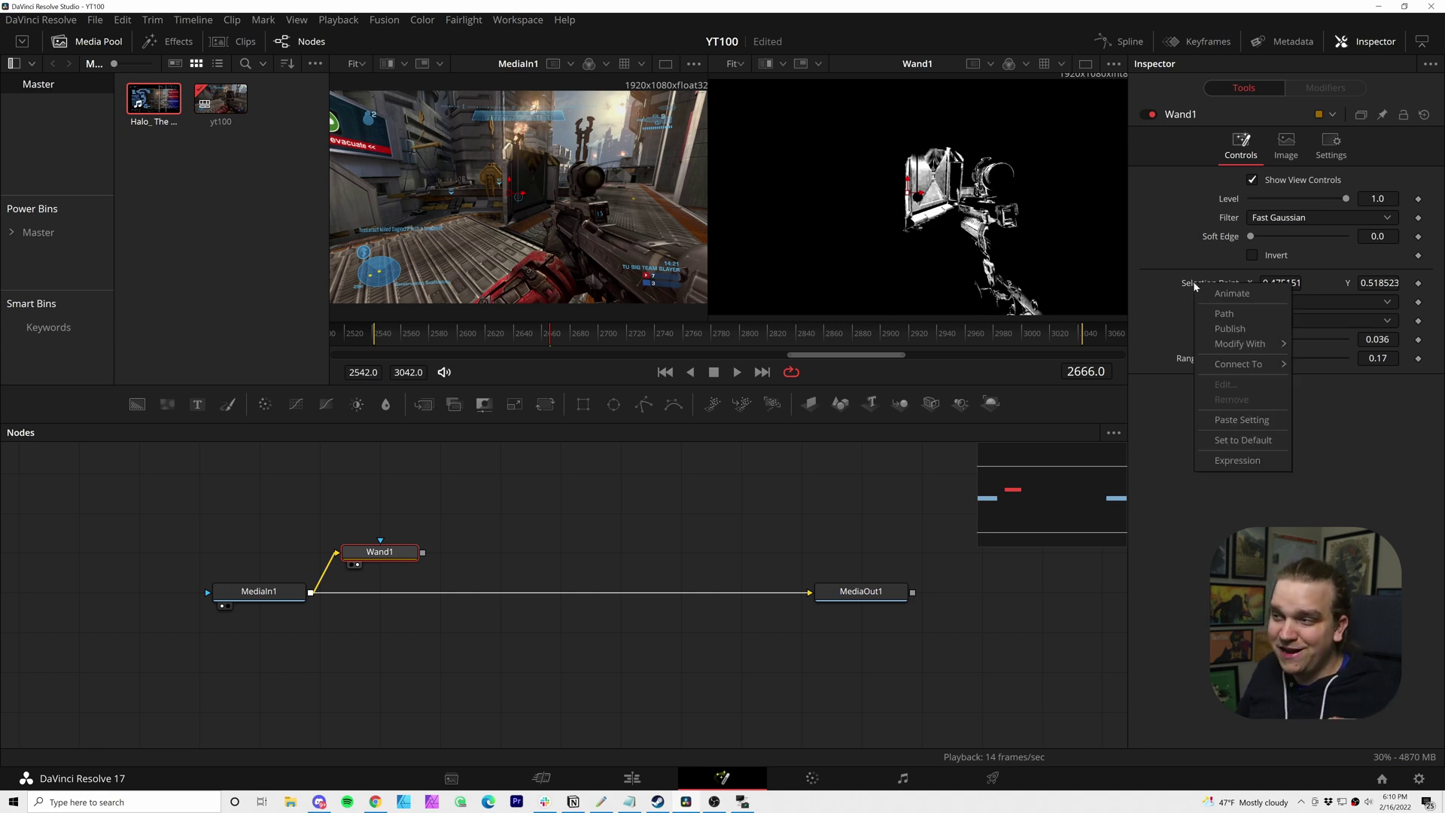
mouse_move(1225, 344)
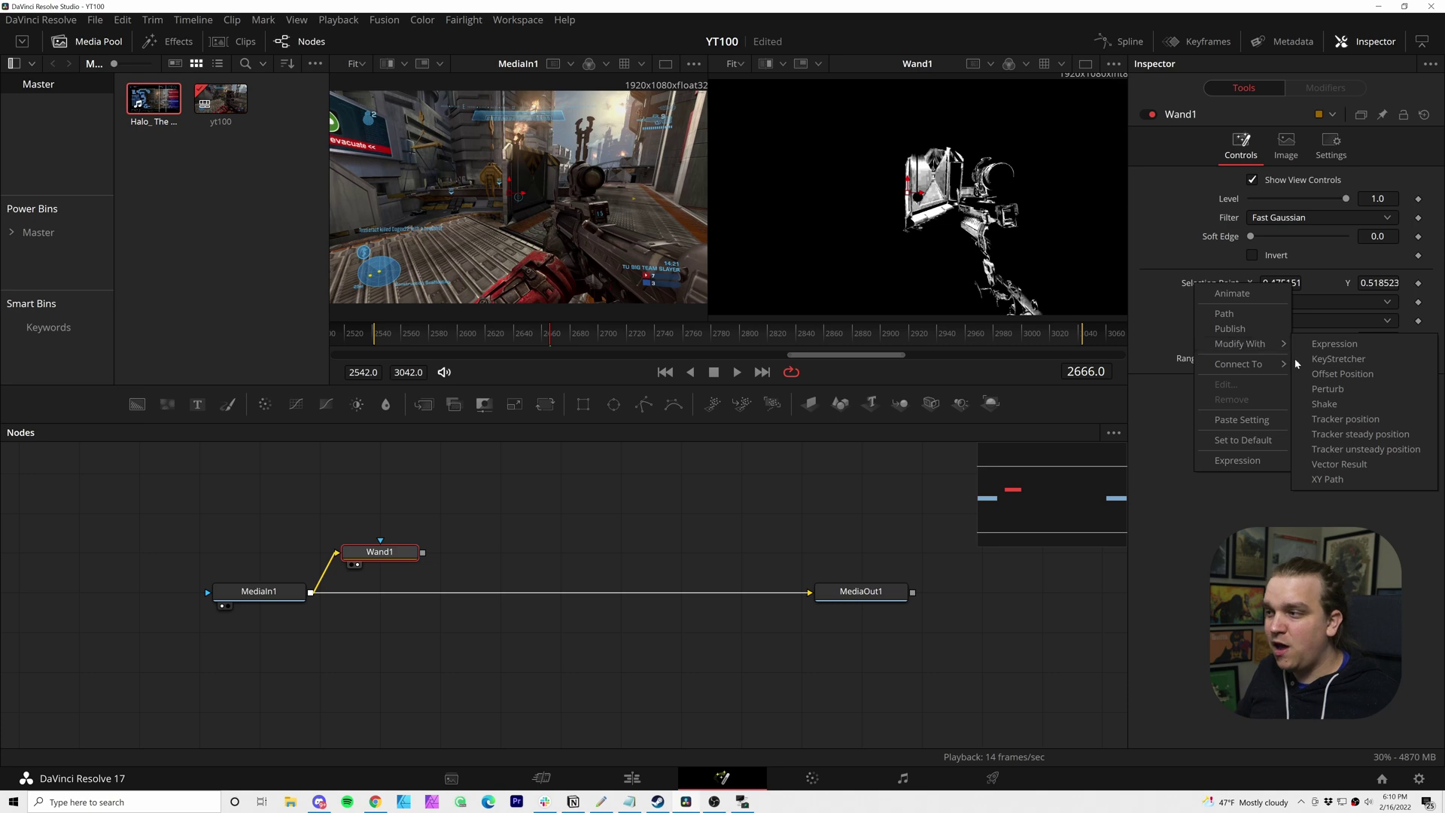
left_click(1328, 389)
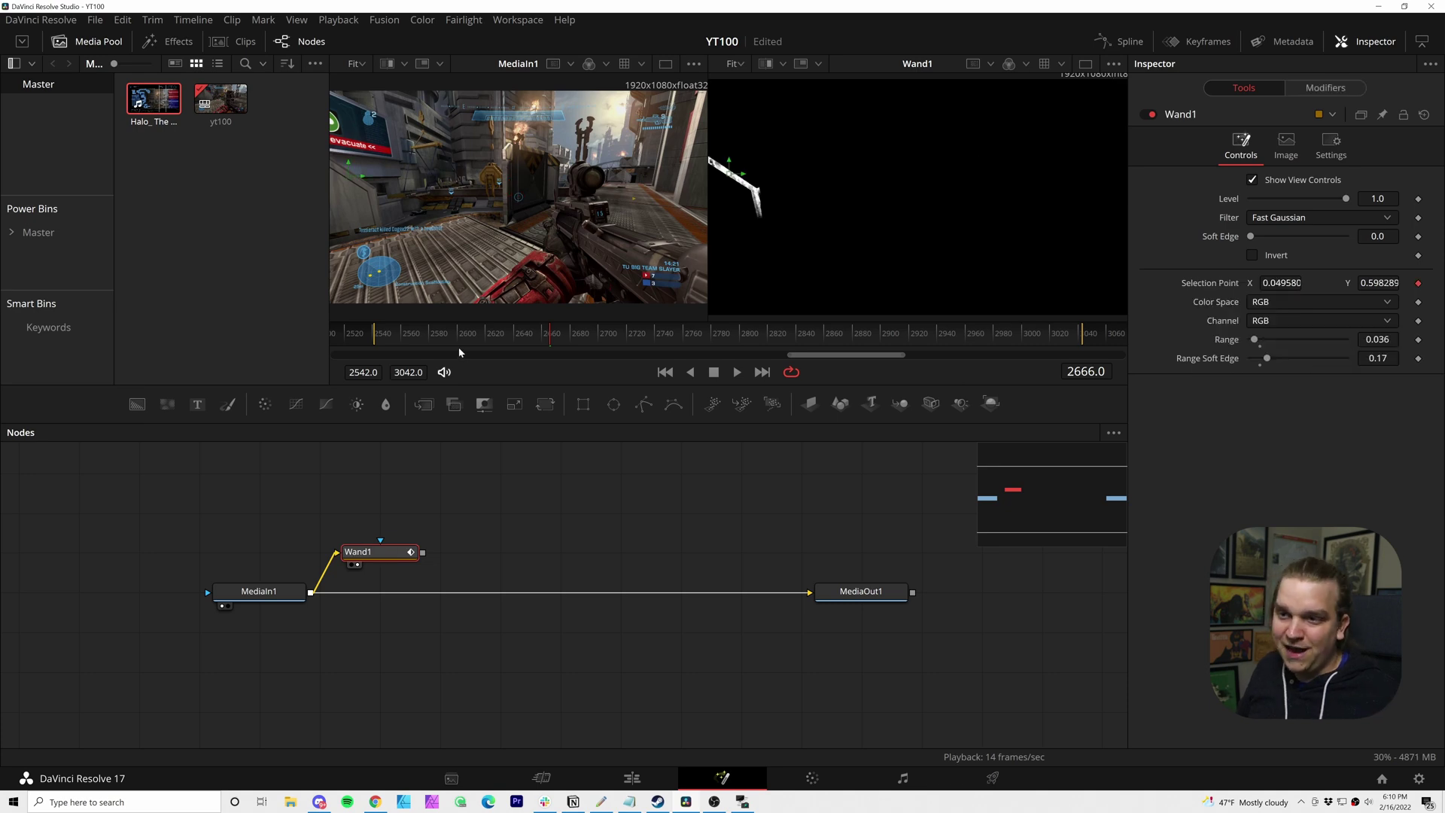
left_click(425, 338)
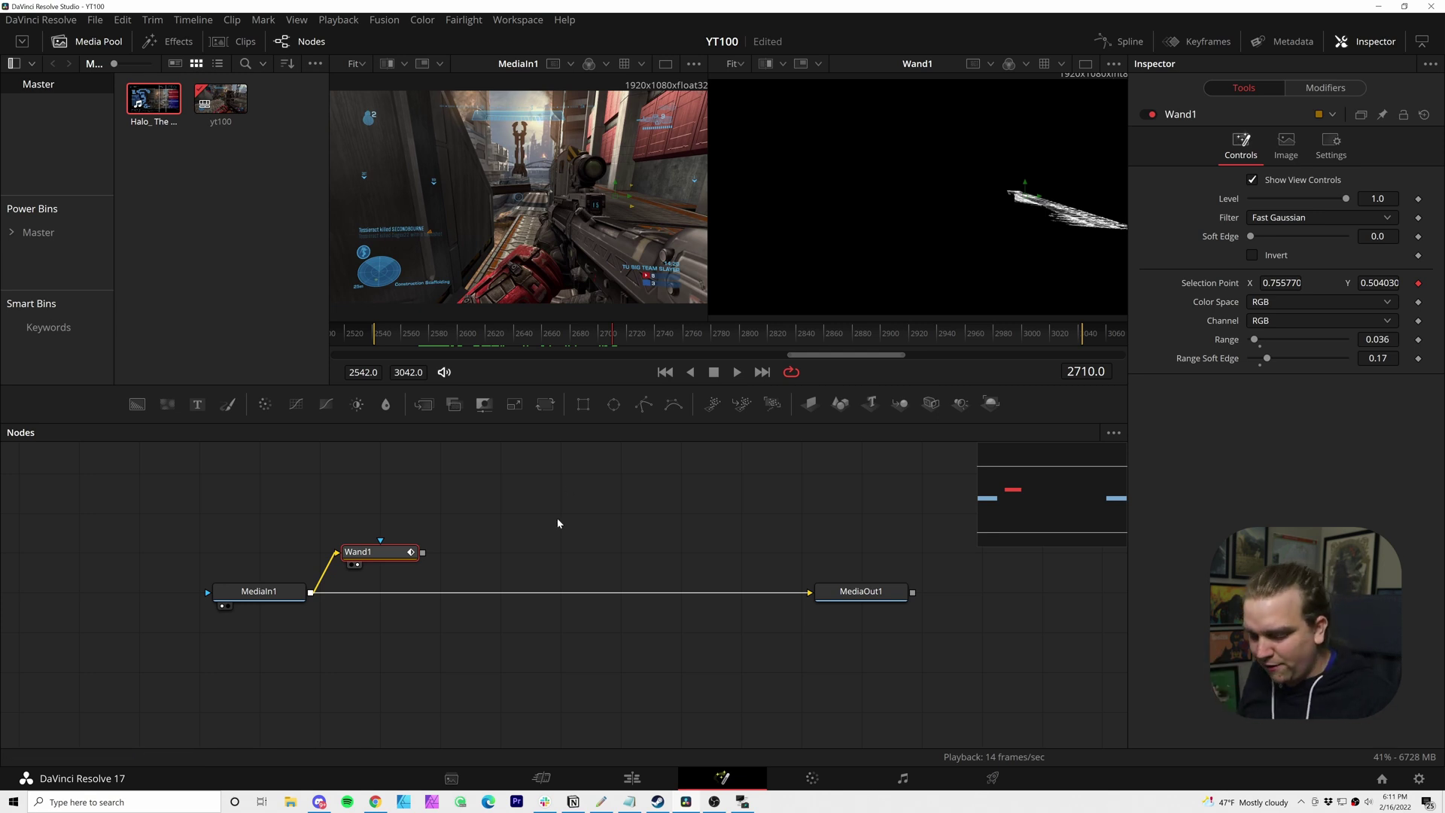
- Insert a Color Corrector inline between MediaIn1 and MediaOut1, viewing it right and Wand1 left
key("shift+space")
type("wan")
key("BackSpace")
key("BackSpace")
key("BackSpace")
type("cc")
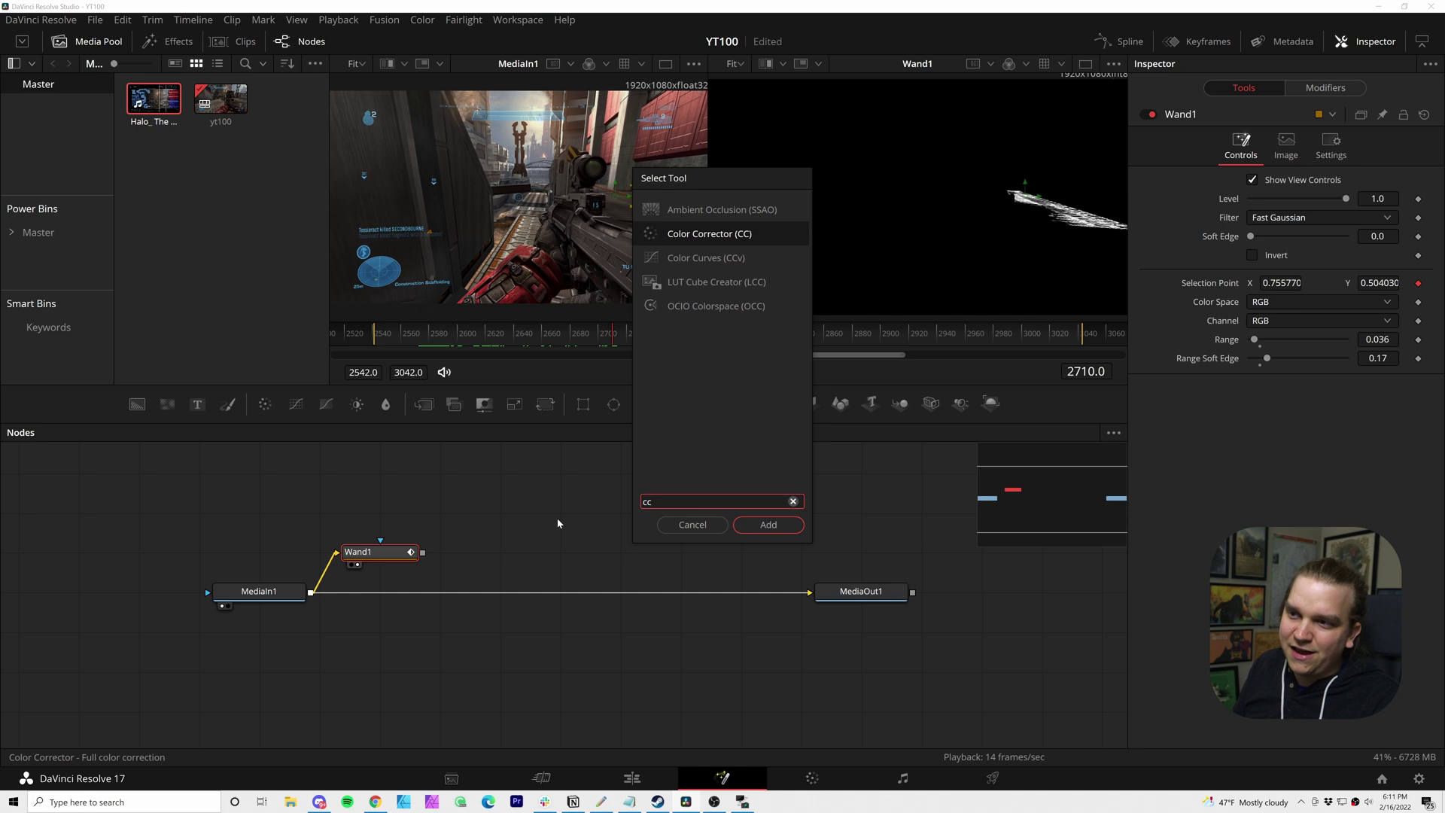
key("Return")
left_click_drag(489, 540, 505, 599)
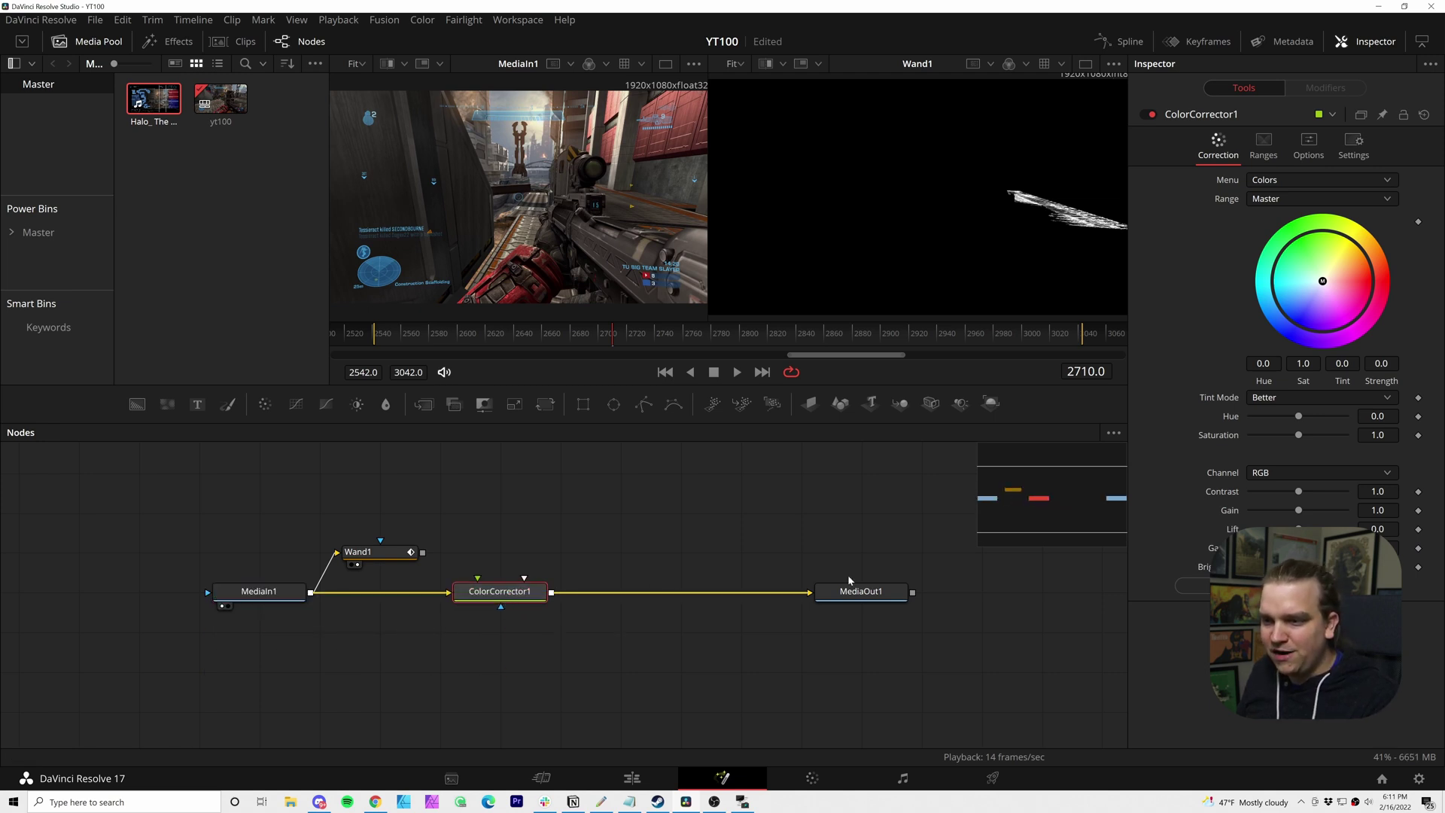
left_click(471, 606)
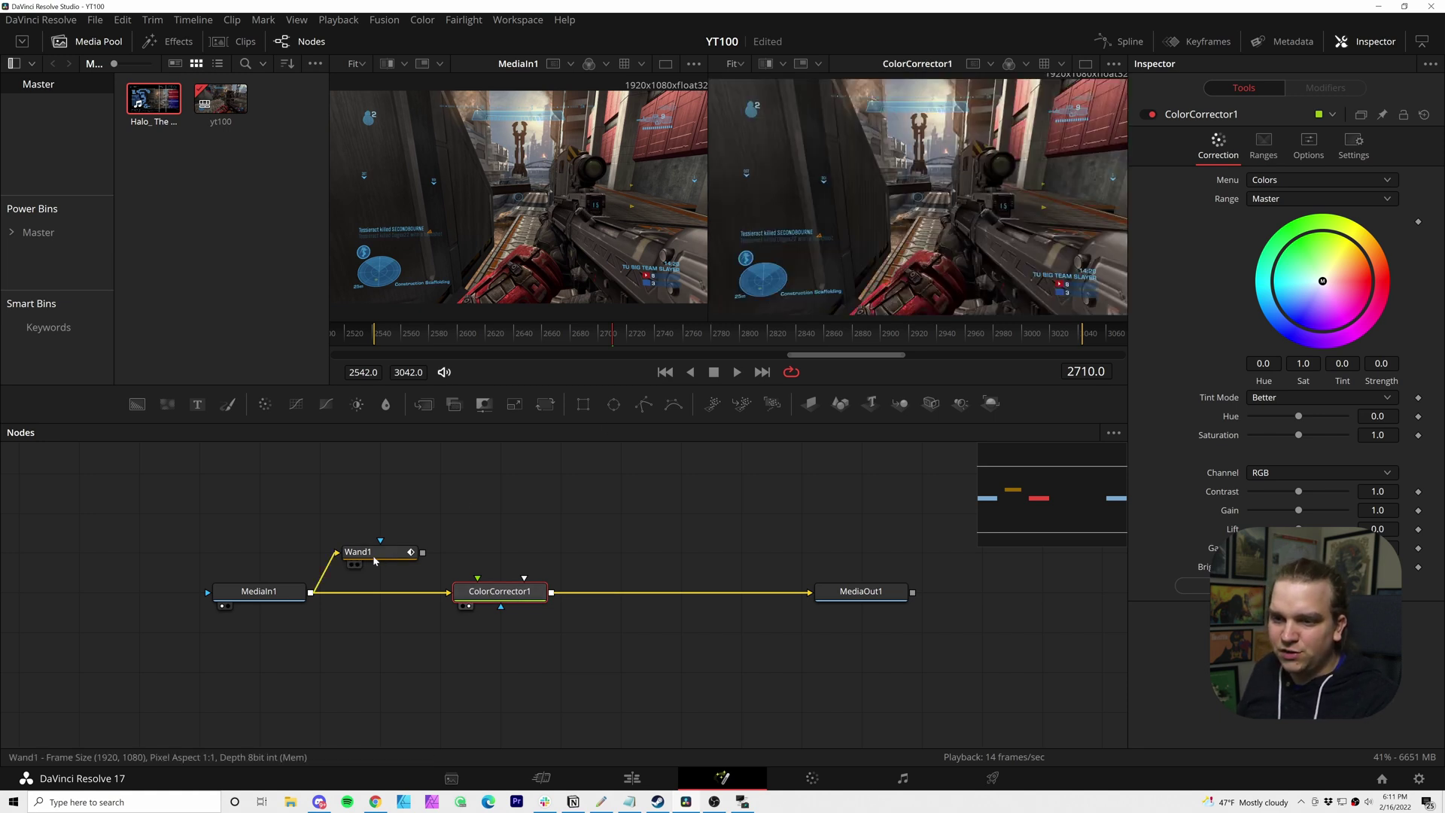
left_click_drag(375, 561, 576, 255)
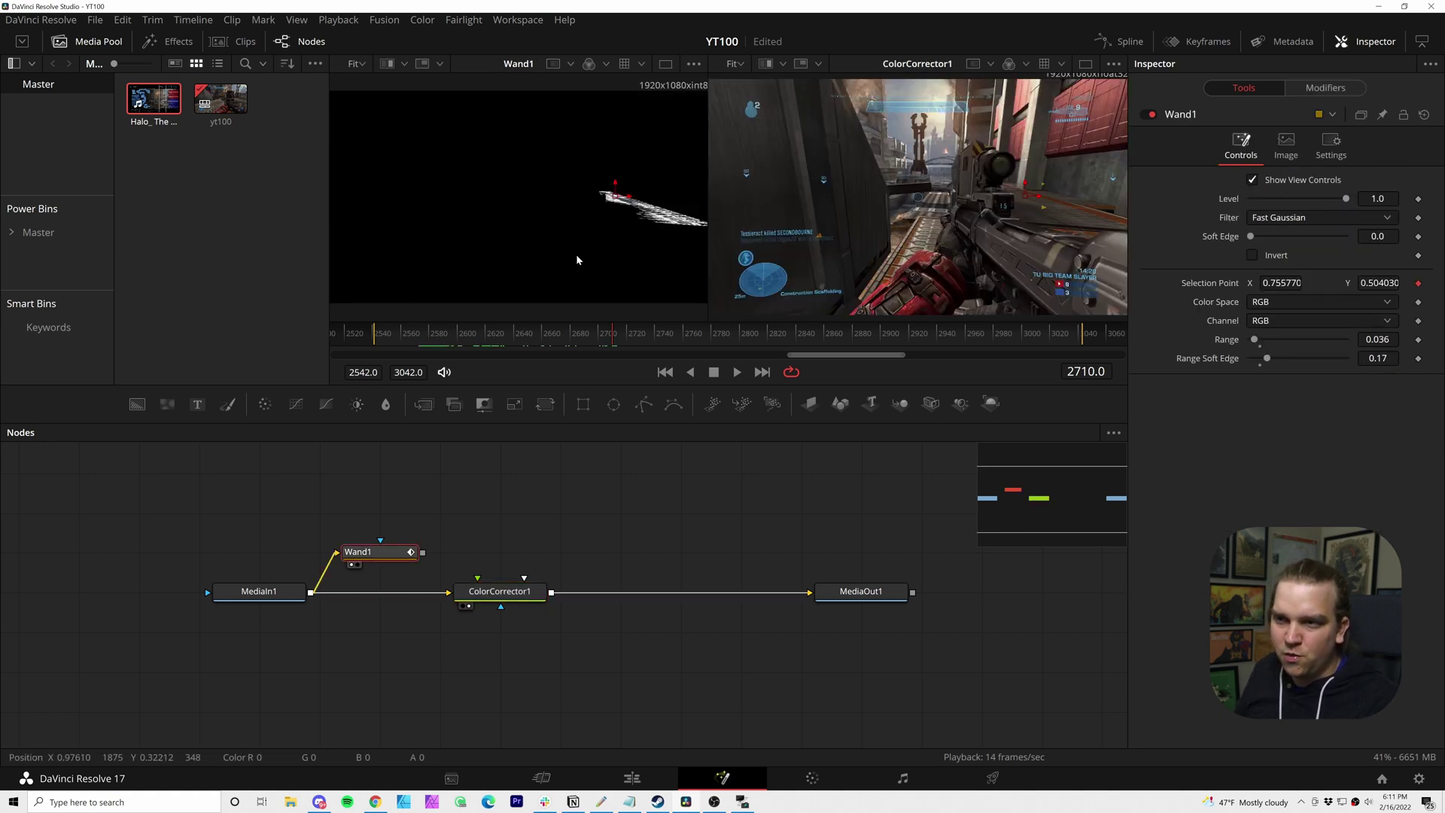
- Grade ColorCorrector1 with Saturation 4.0, Gain 1.63, Contrast 0.73 and Hue 0.44 for a teal tint
left_click(475, 602)
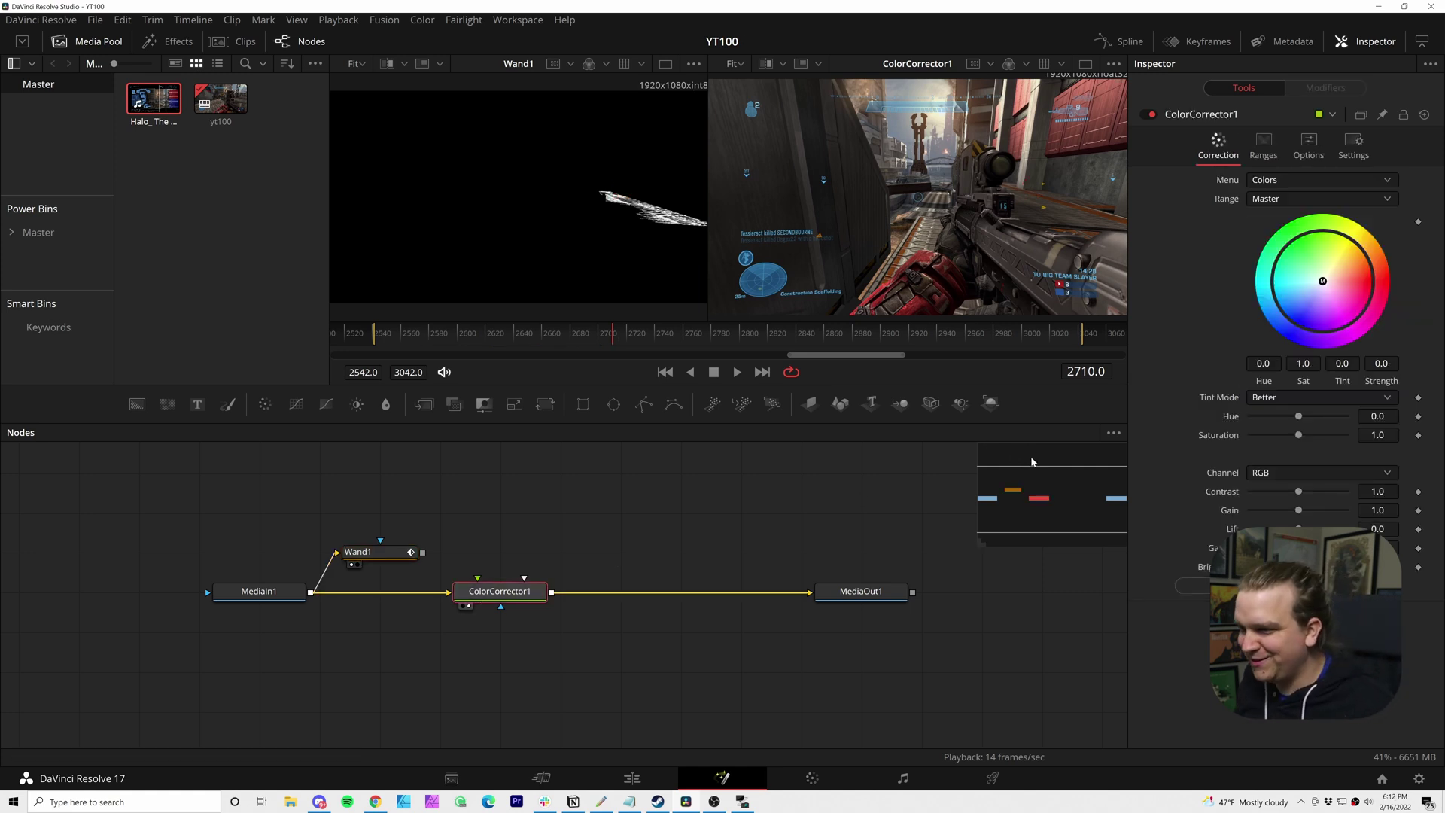
left_click_drag(1298, 435, 1347, 436)
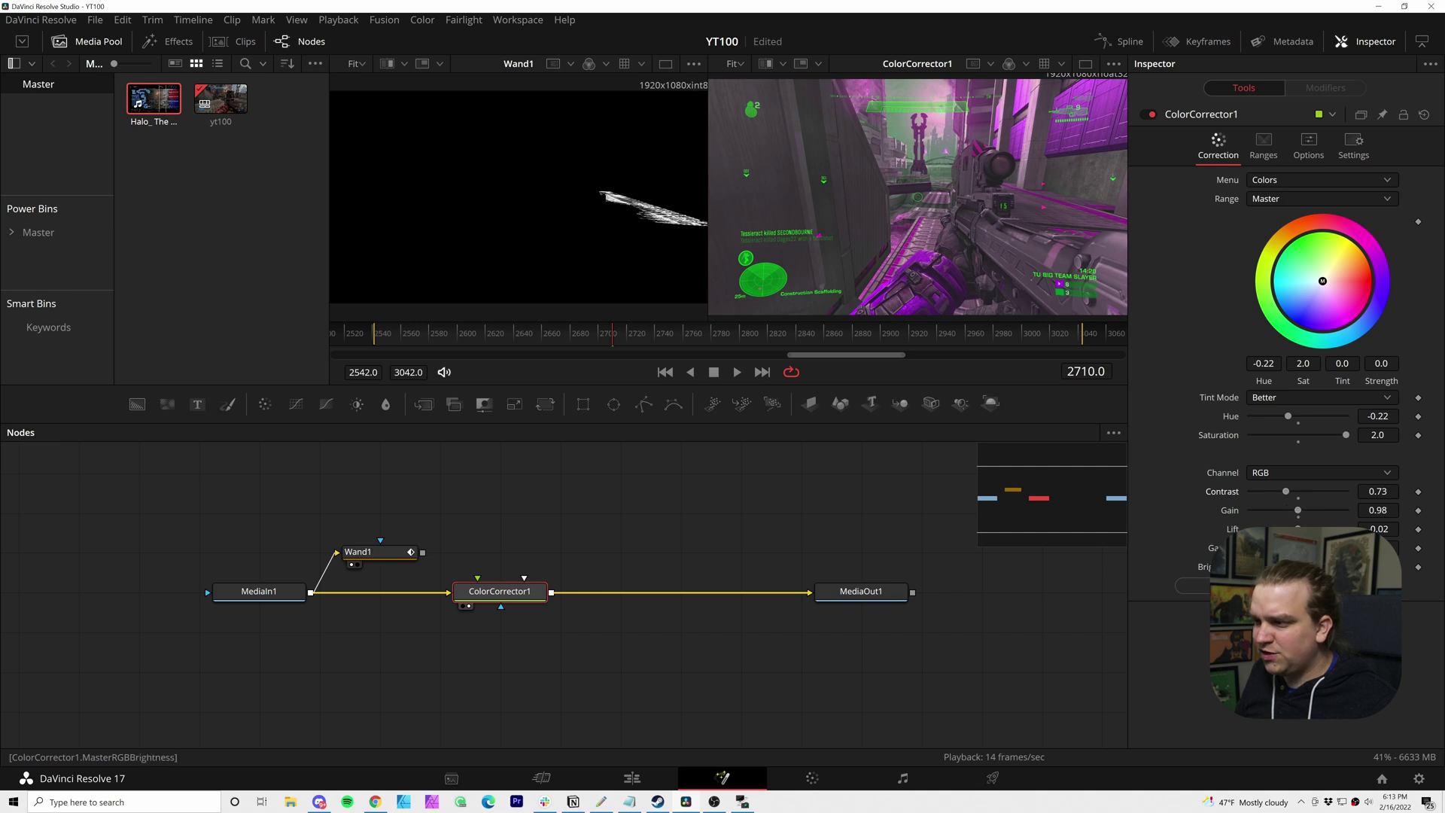
left_click_drag(1299, 510, 1308, 520)
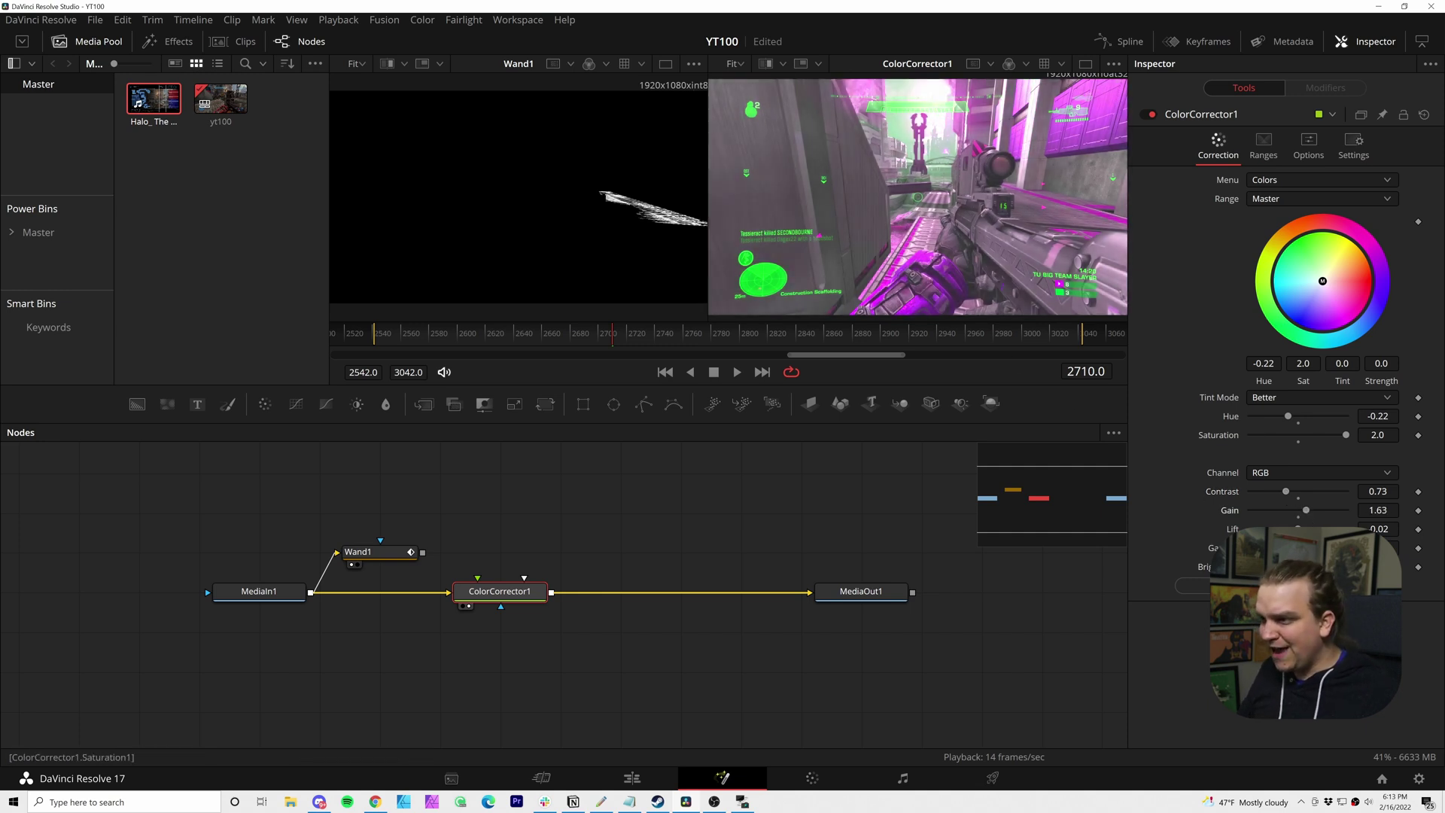
left_click(1377, 436)
type("4")
key("Return")
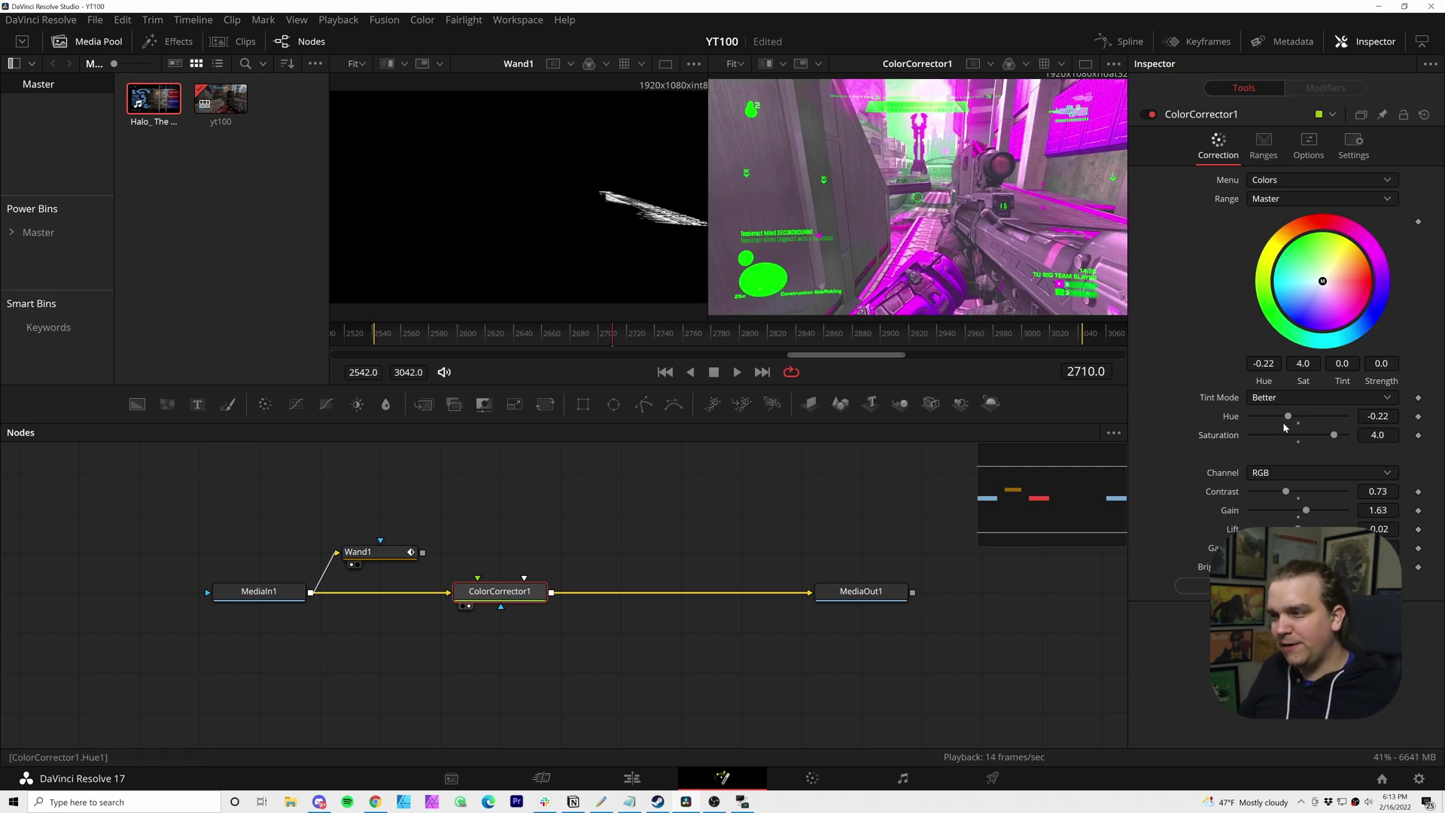
left_click_drag(1288, 416, 1319, 419)
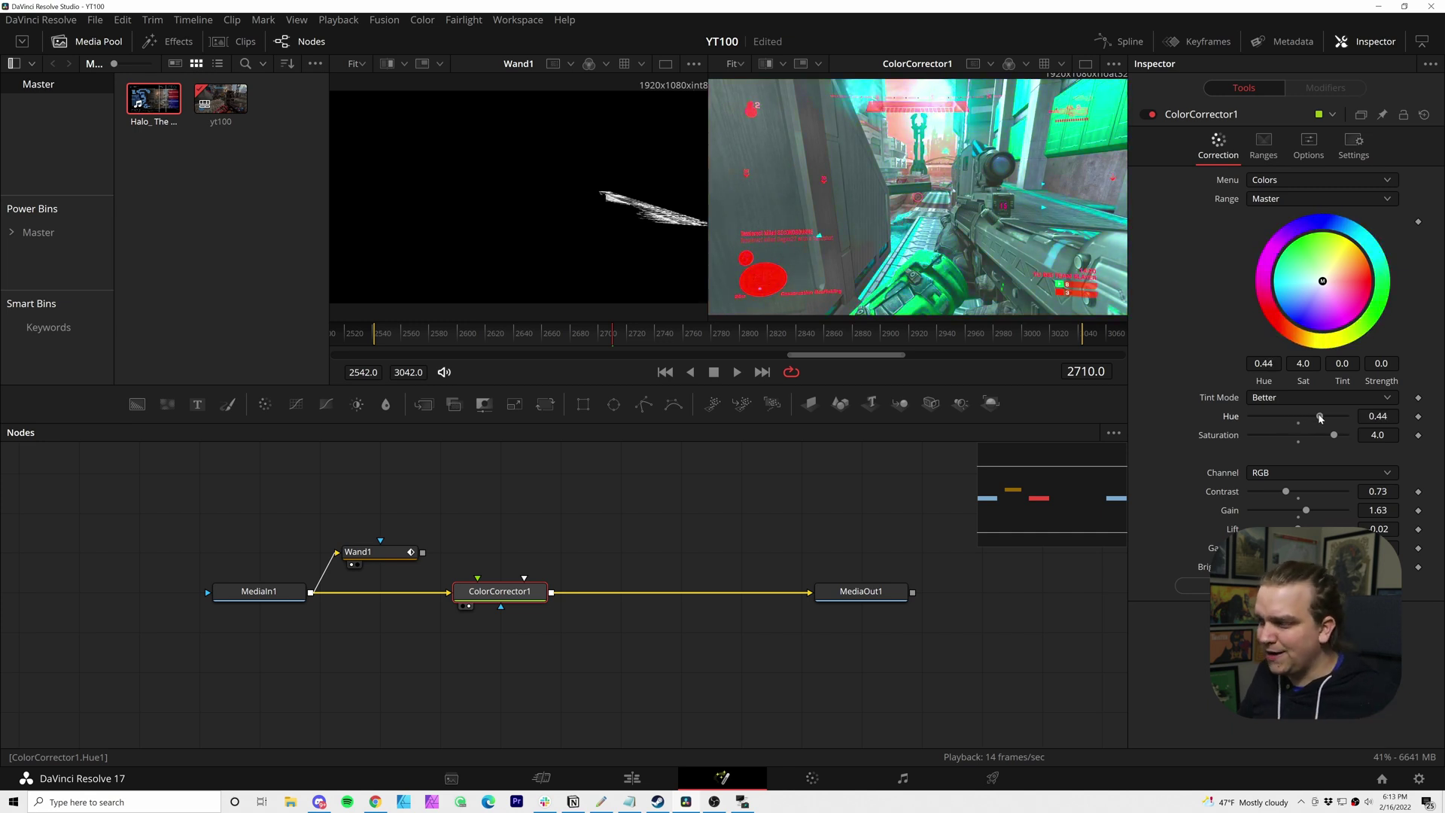
- Attach a Perturb modifier to ColorCorrector1's Hue and scrub frames to watch the tint shift
right_click(1230, 426)
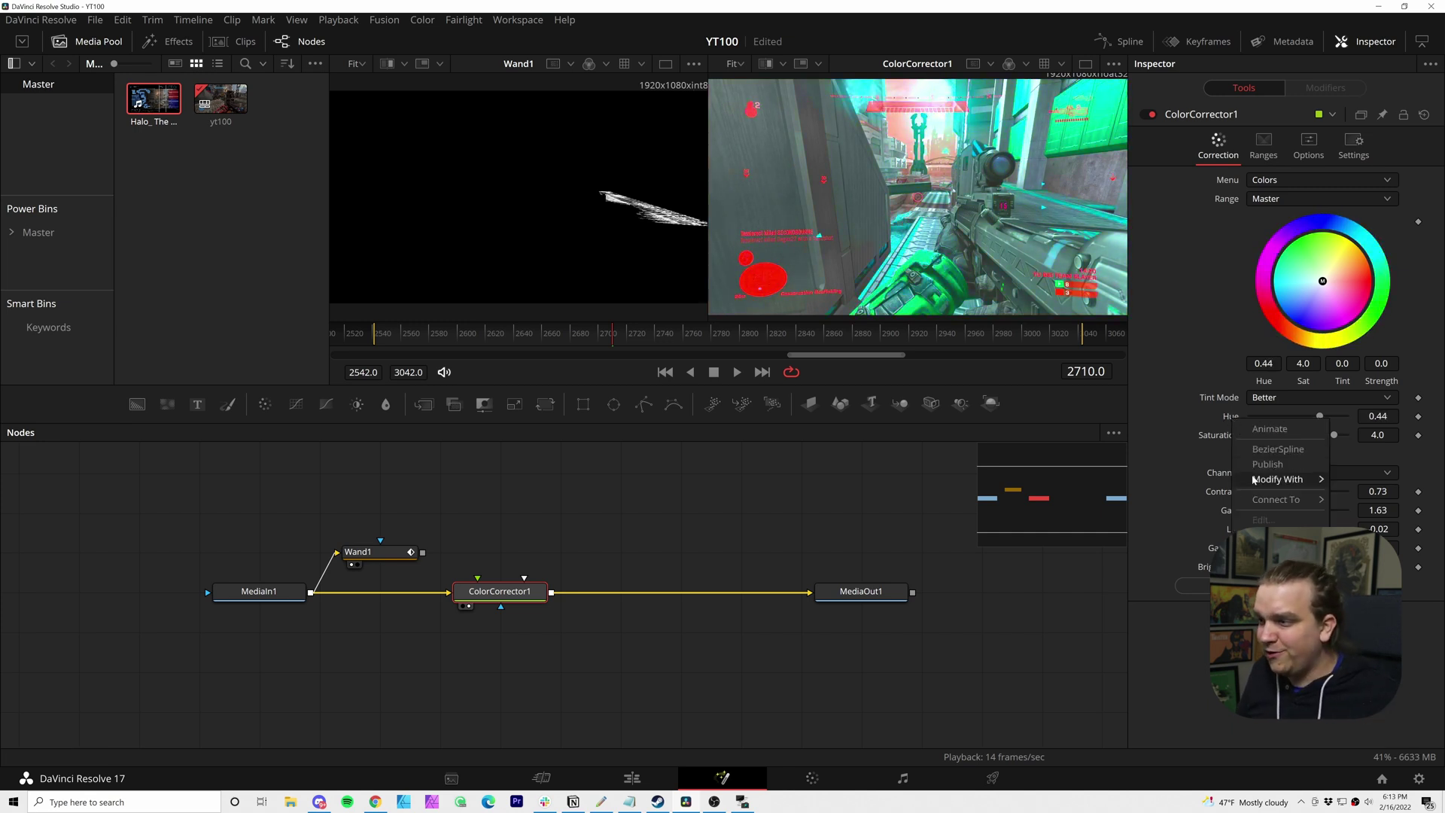
mouse_move(1280, 480)
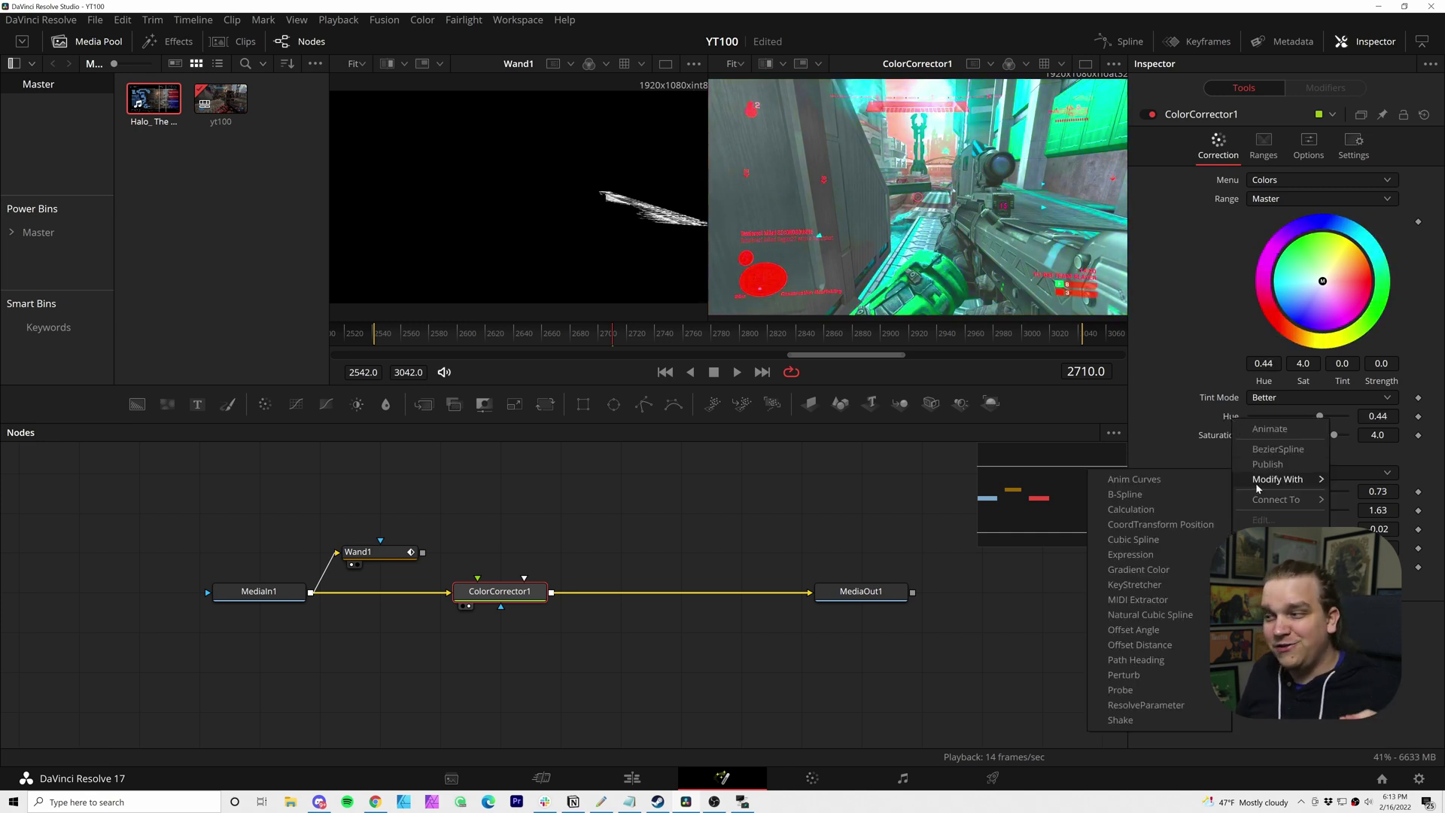
left_click(1141, 675)
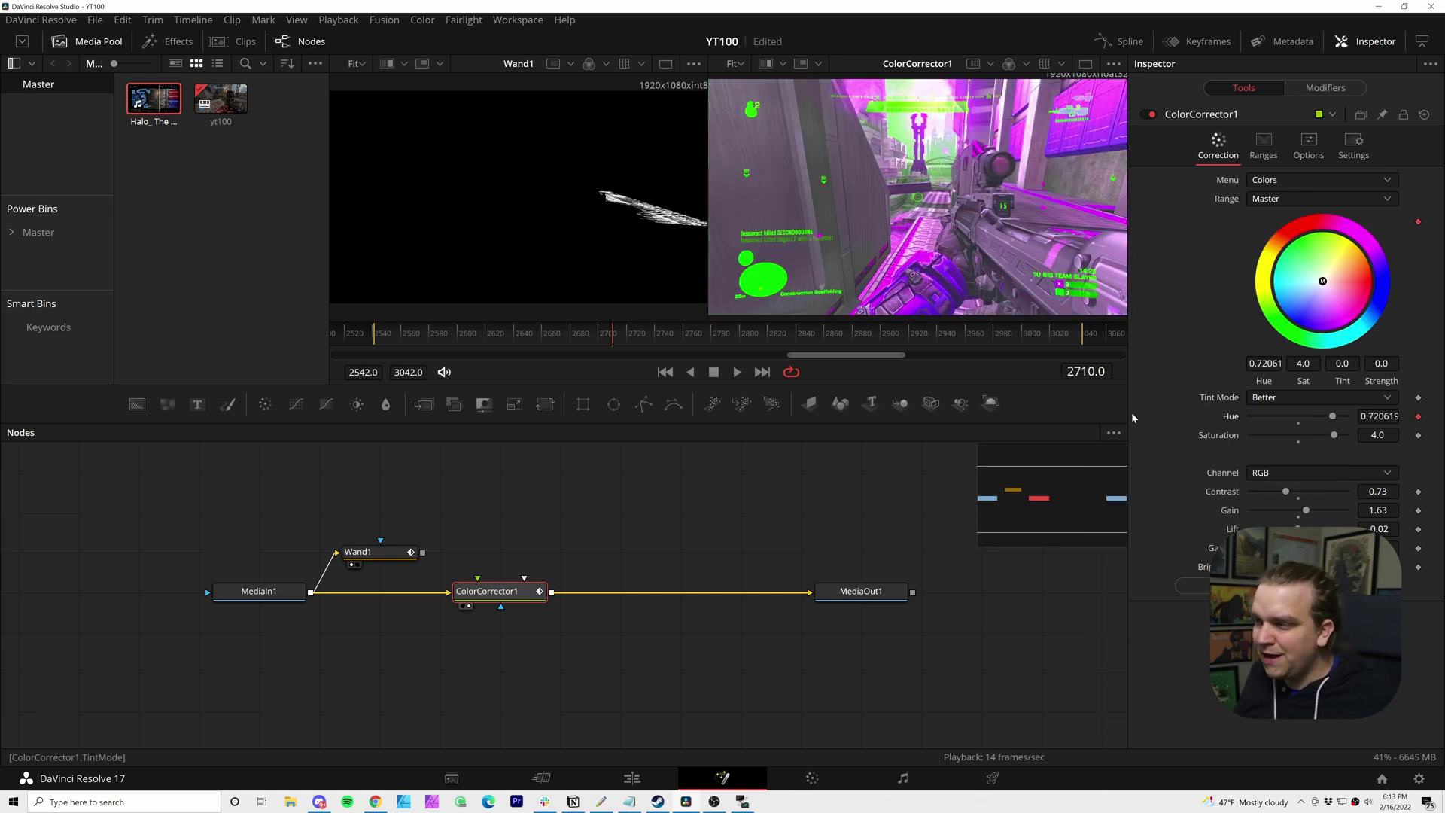
left_click(447, 337)
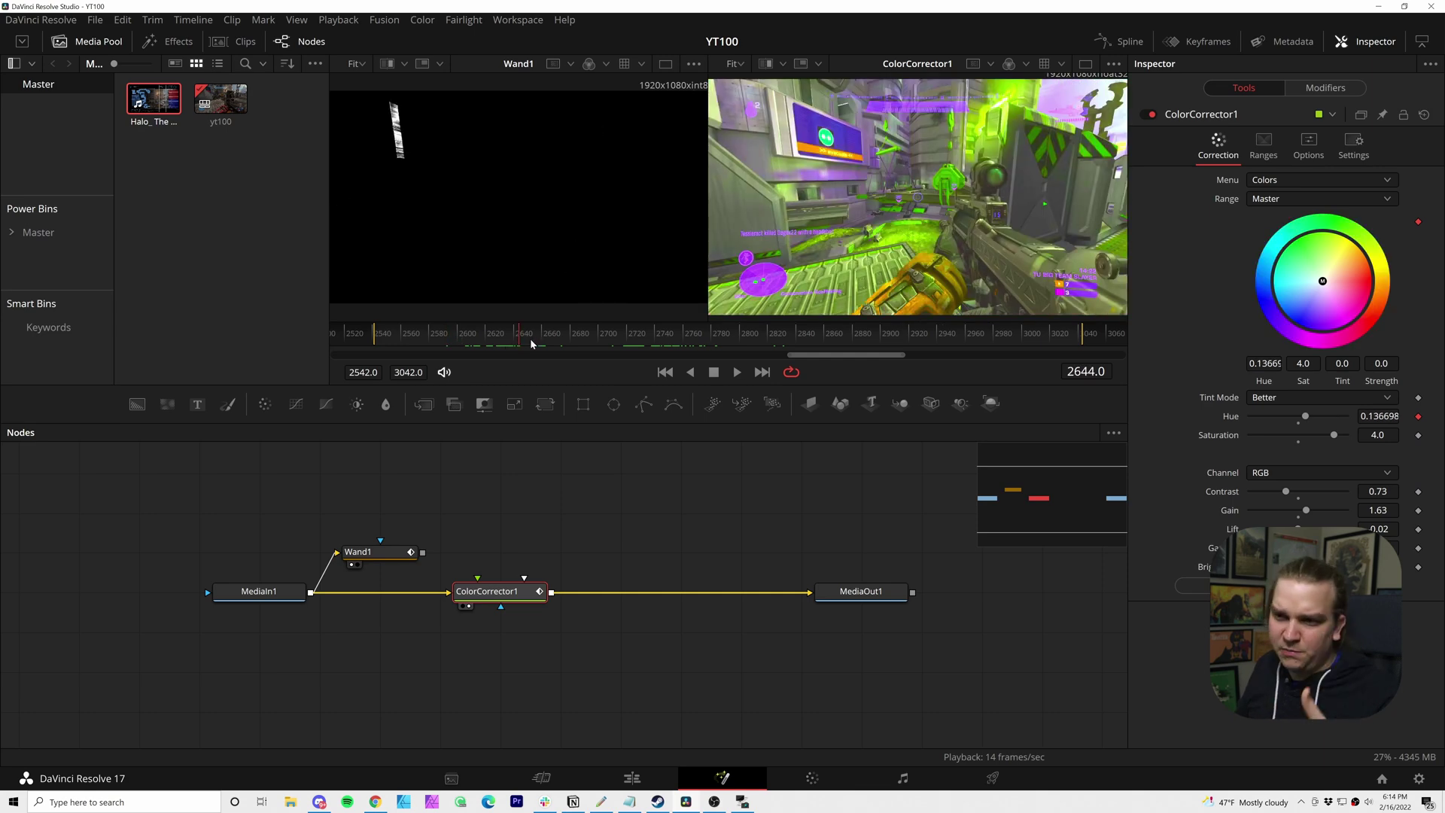
left_click_drag(596, 341, 725, 332)
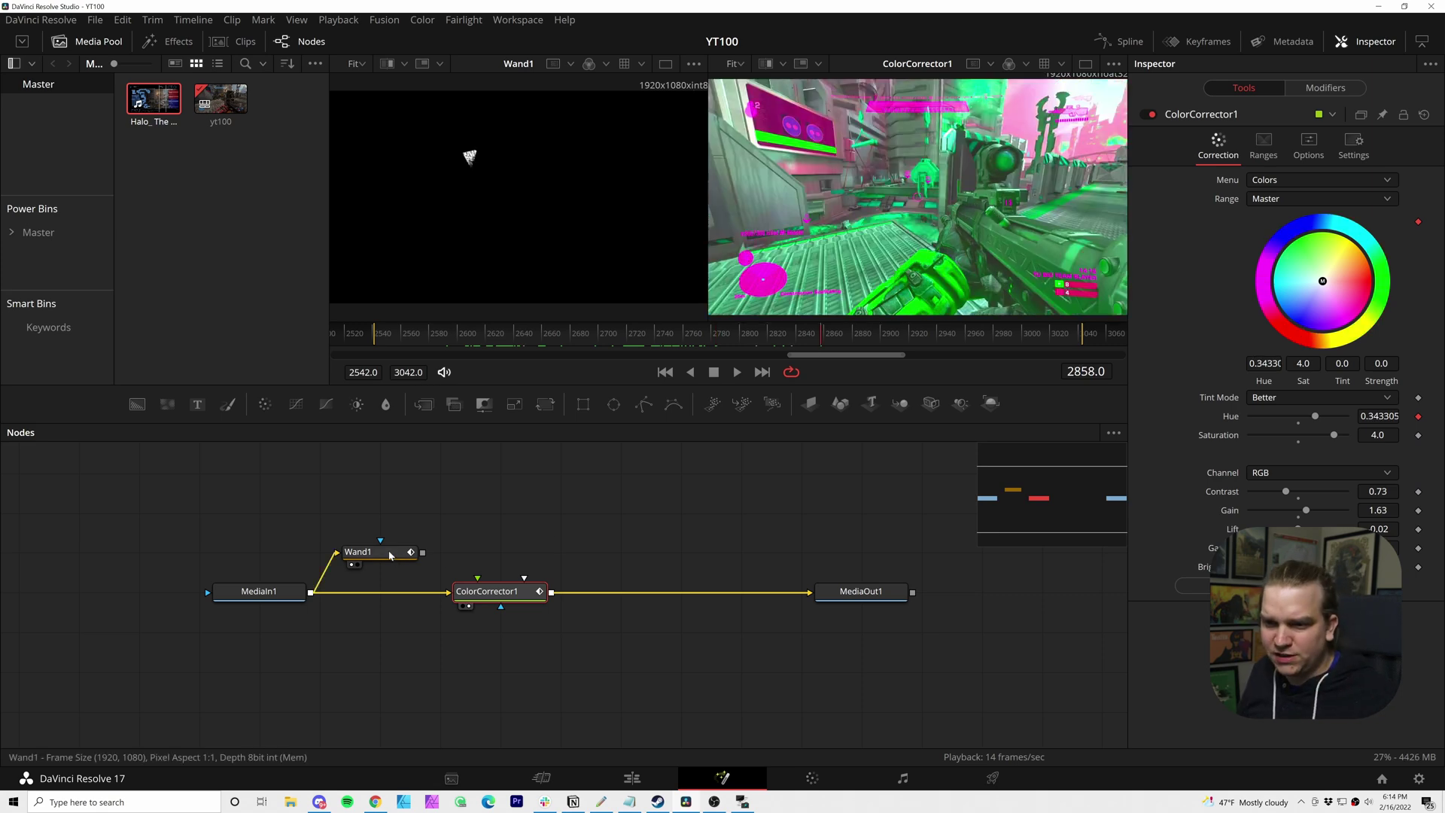
- Select Wand1 and scrub frames 2687 to 2782 to check its matte
left_click(391, 556)
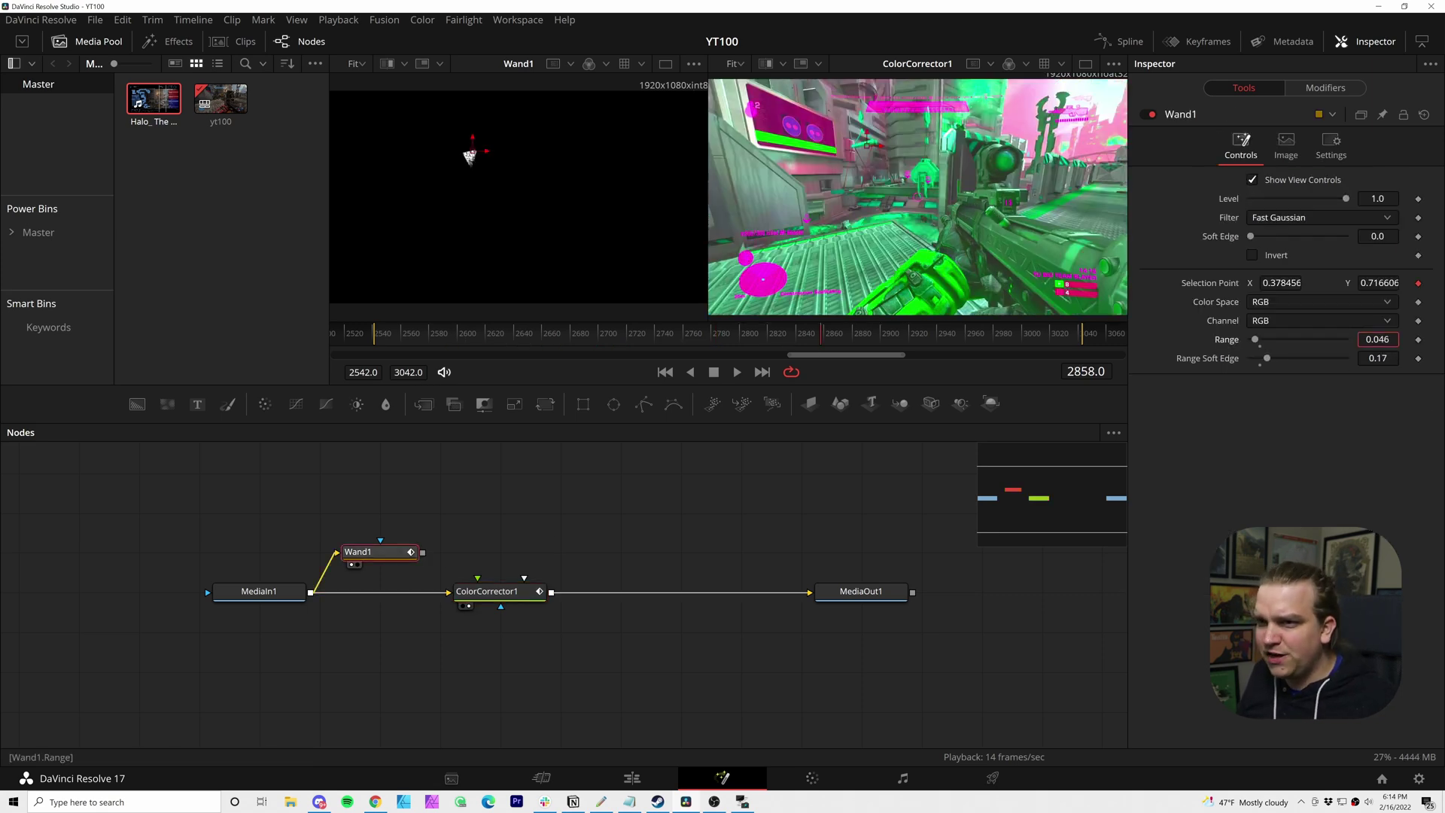
left_click(580, 335)
left_click_drag(615, 338, 702, 334)
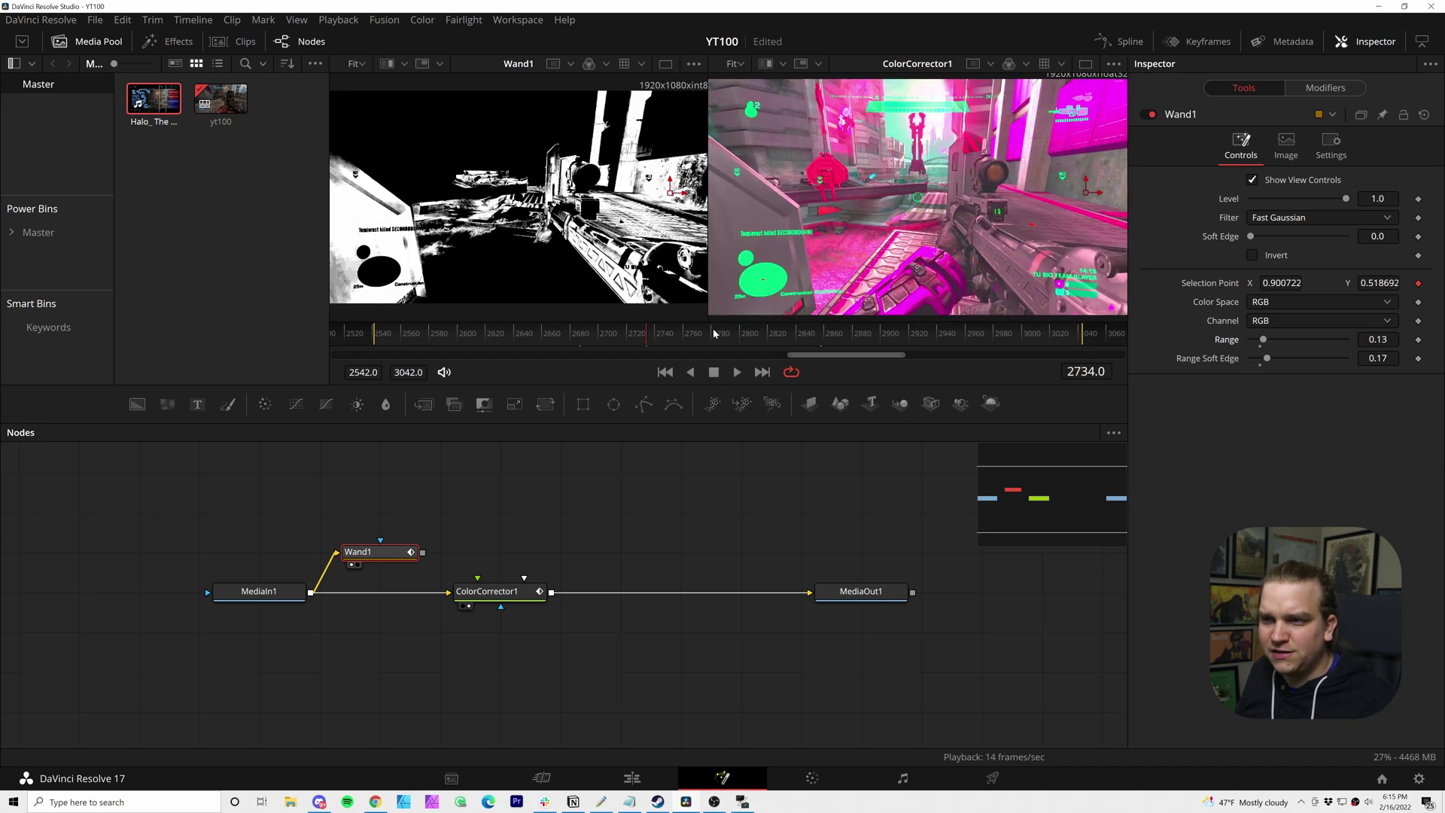
left_click(714, 335)
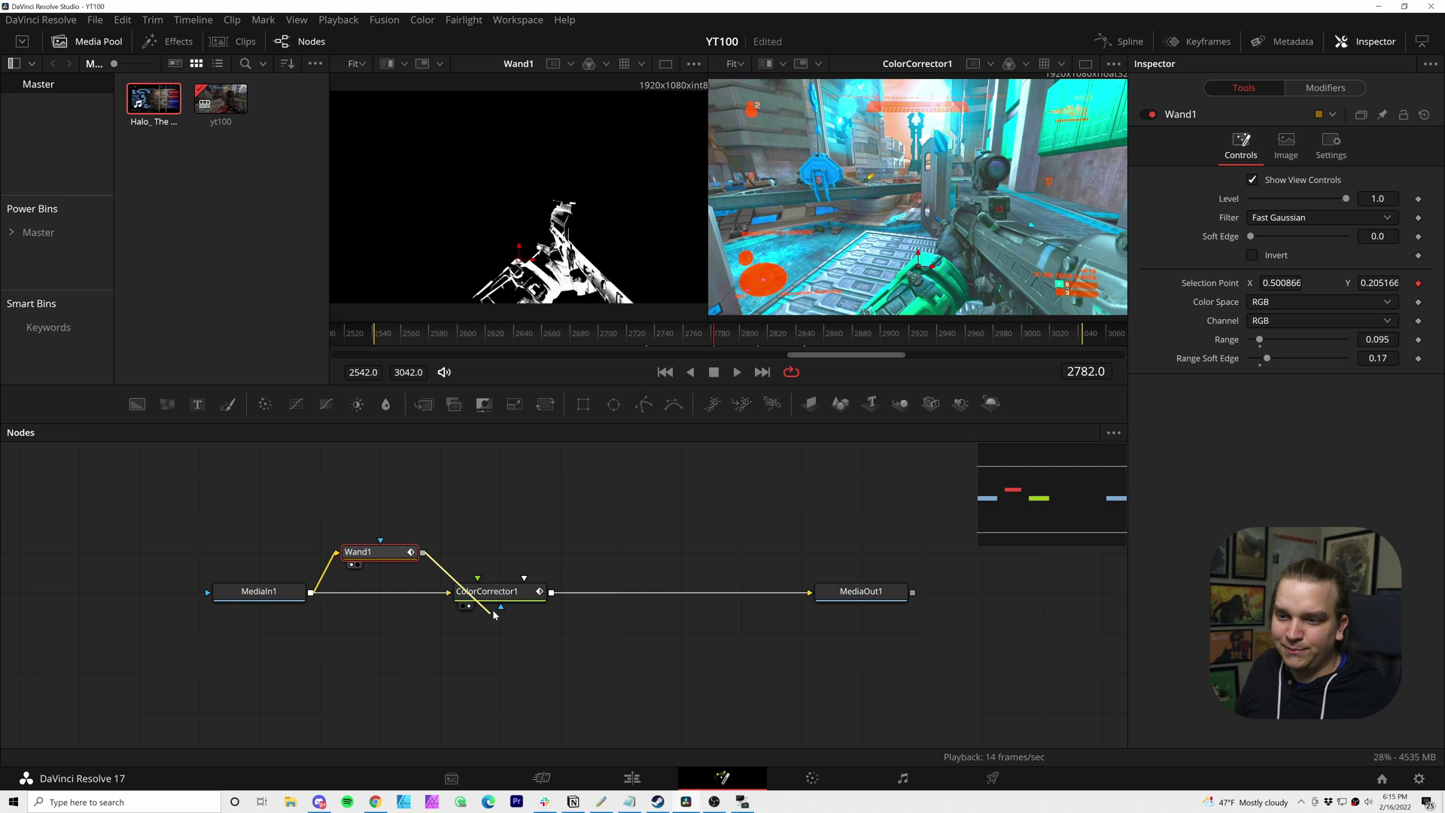
- Connect Wand1 to ColorCorrector1's Effect Mask input and reselect ColorCorrector1
left_click_drag(494, 615, 503, 612)
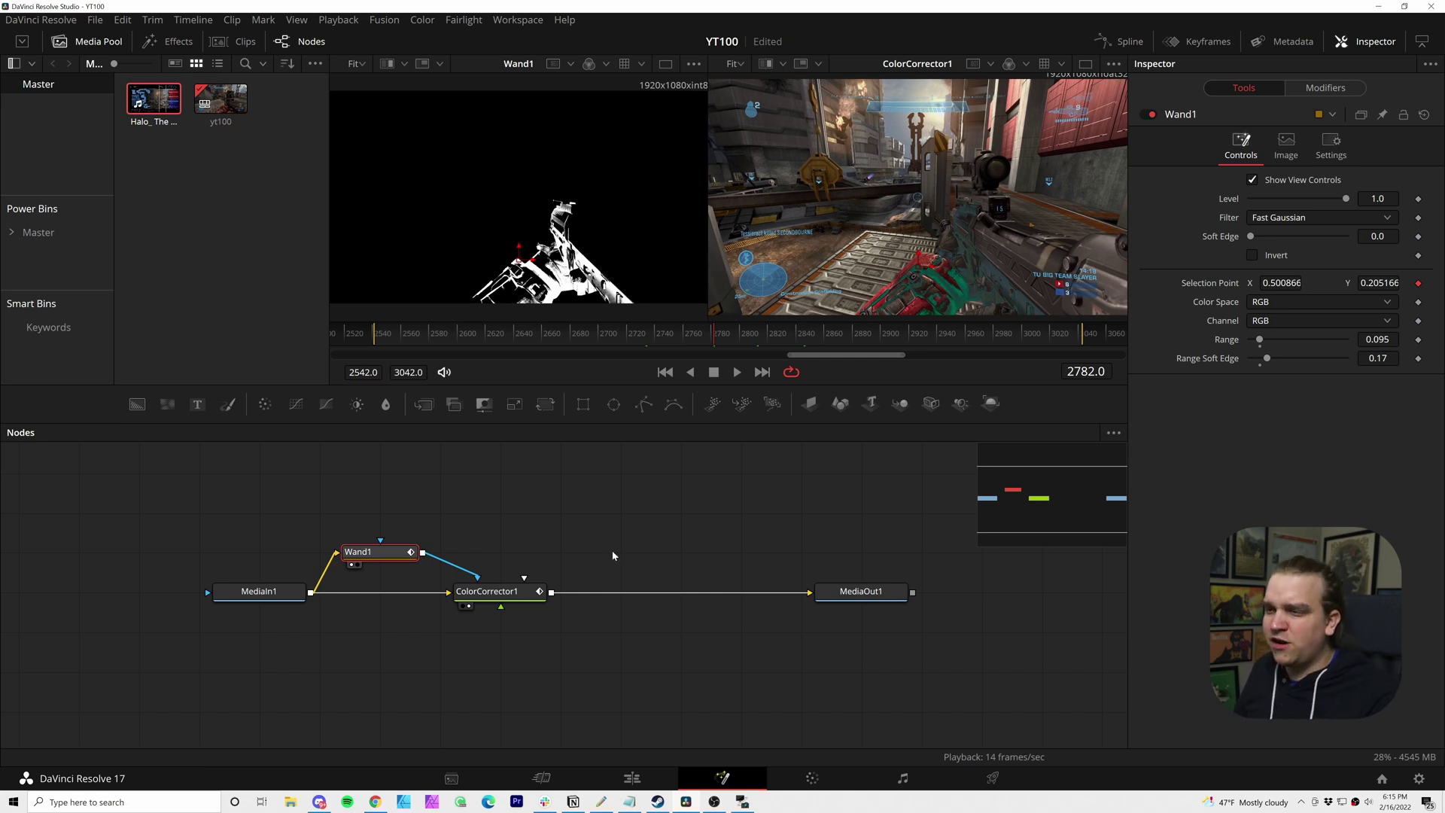
left_click(509, 600)
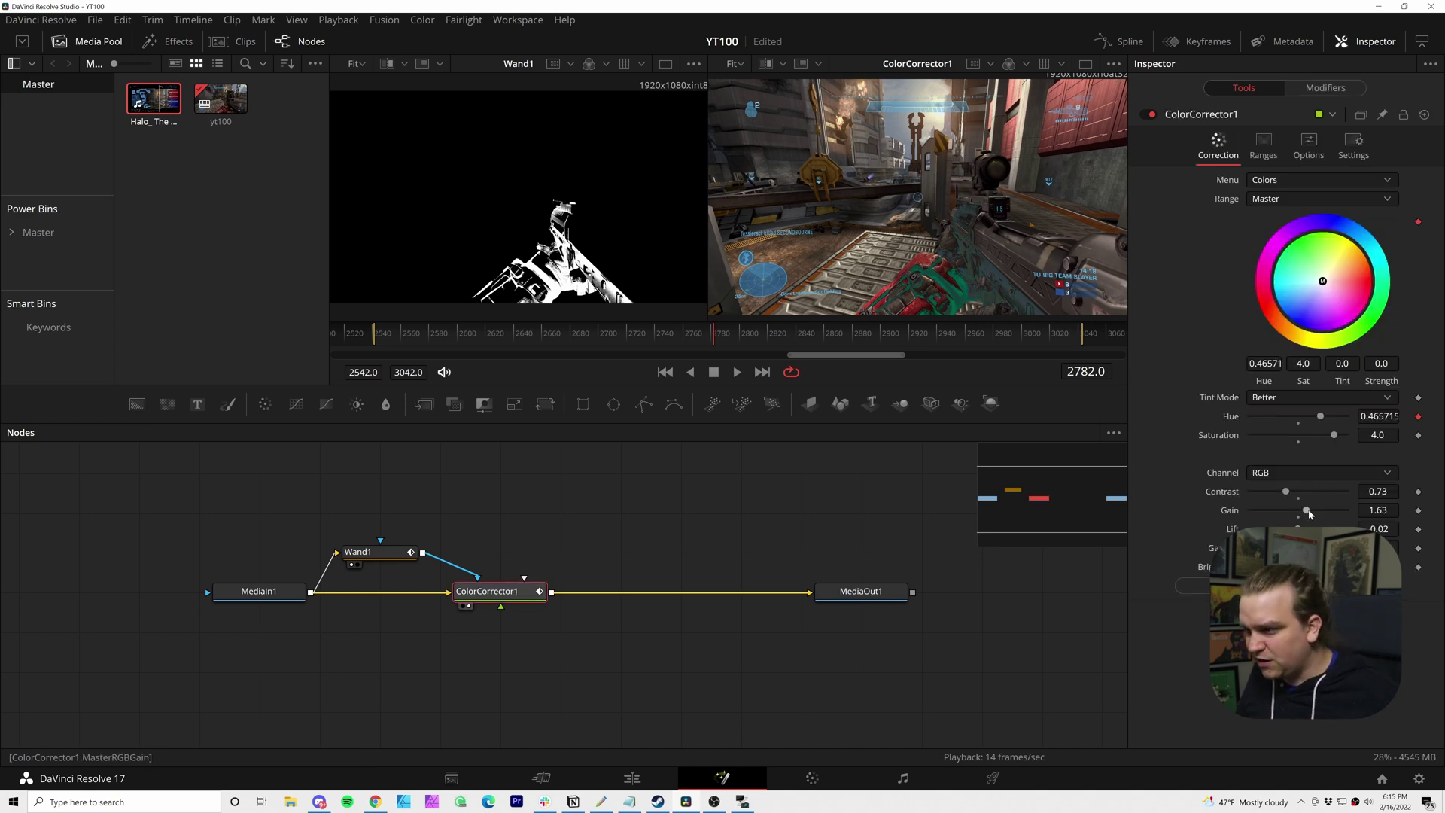
- Raise ColorCorrector1's gain to 2.33 to brighten the purple masked wall, then go back to the Edit page
left_click_drag(1310, 515, 1342, 519)
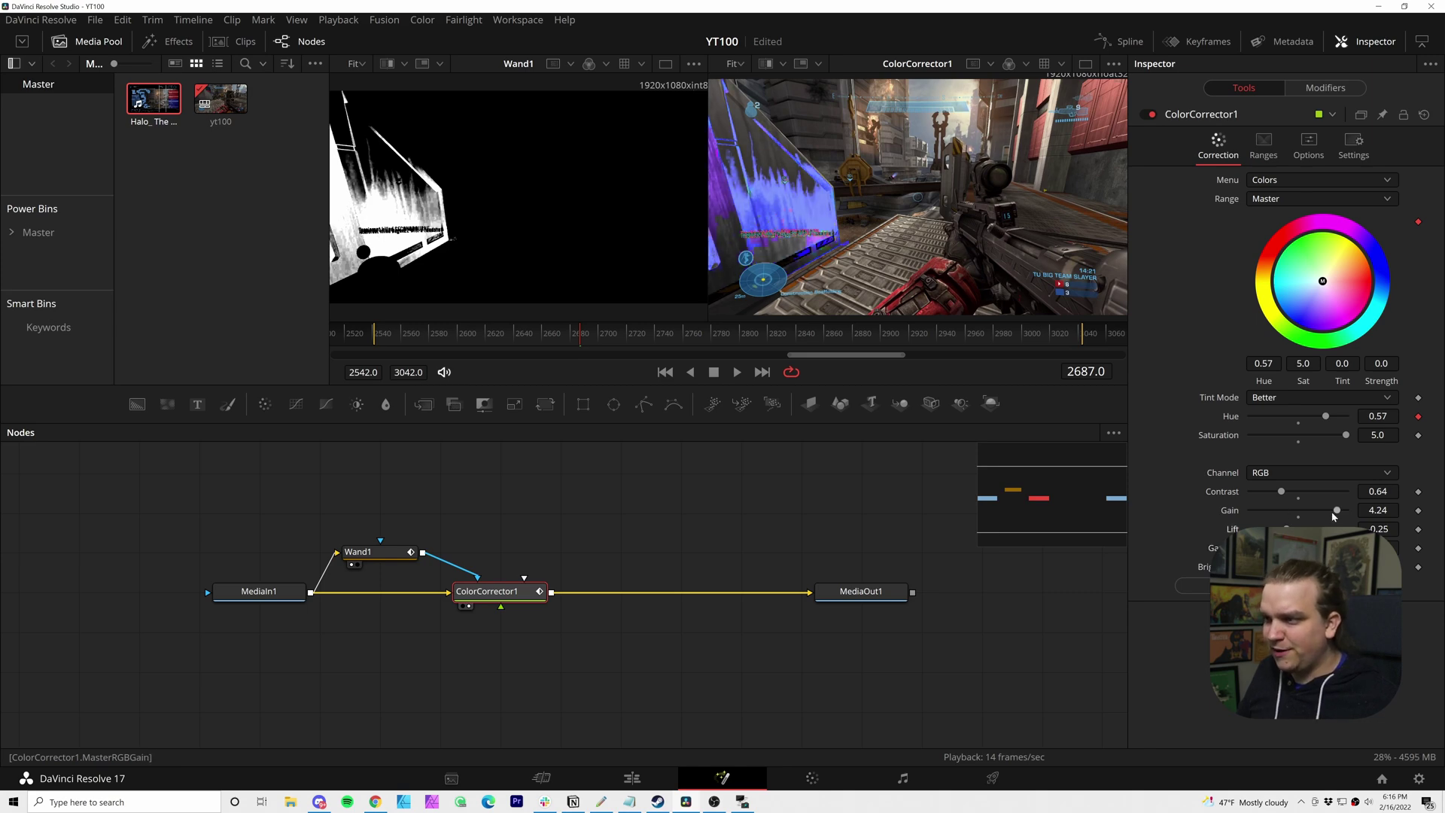
left_click(632, 779)
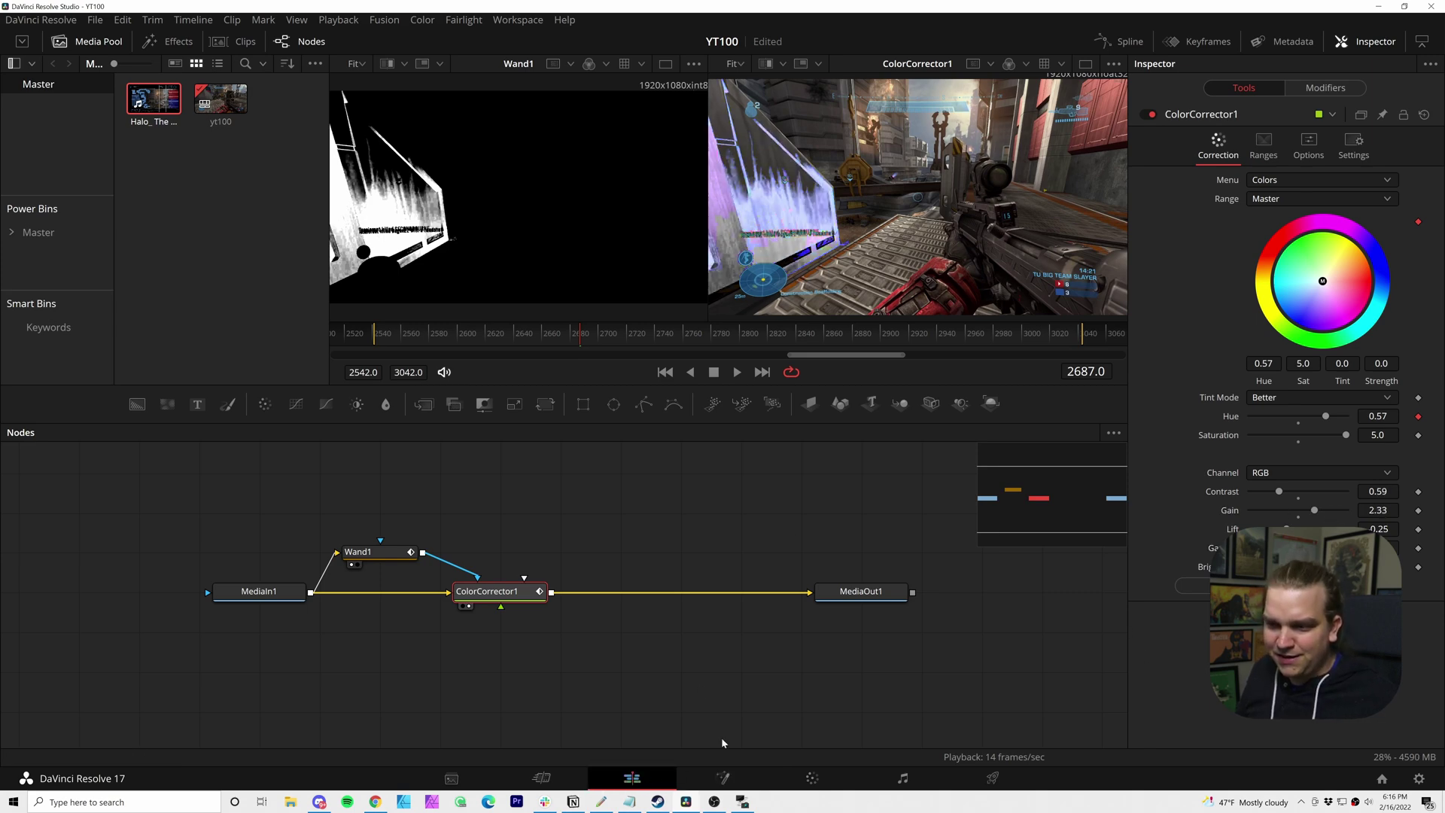
scroll(802, 645, "right", 1)
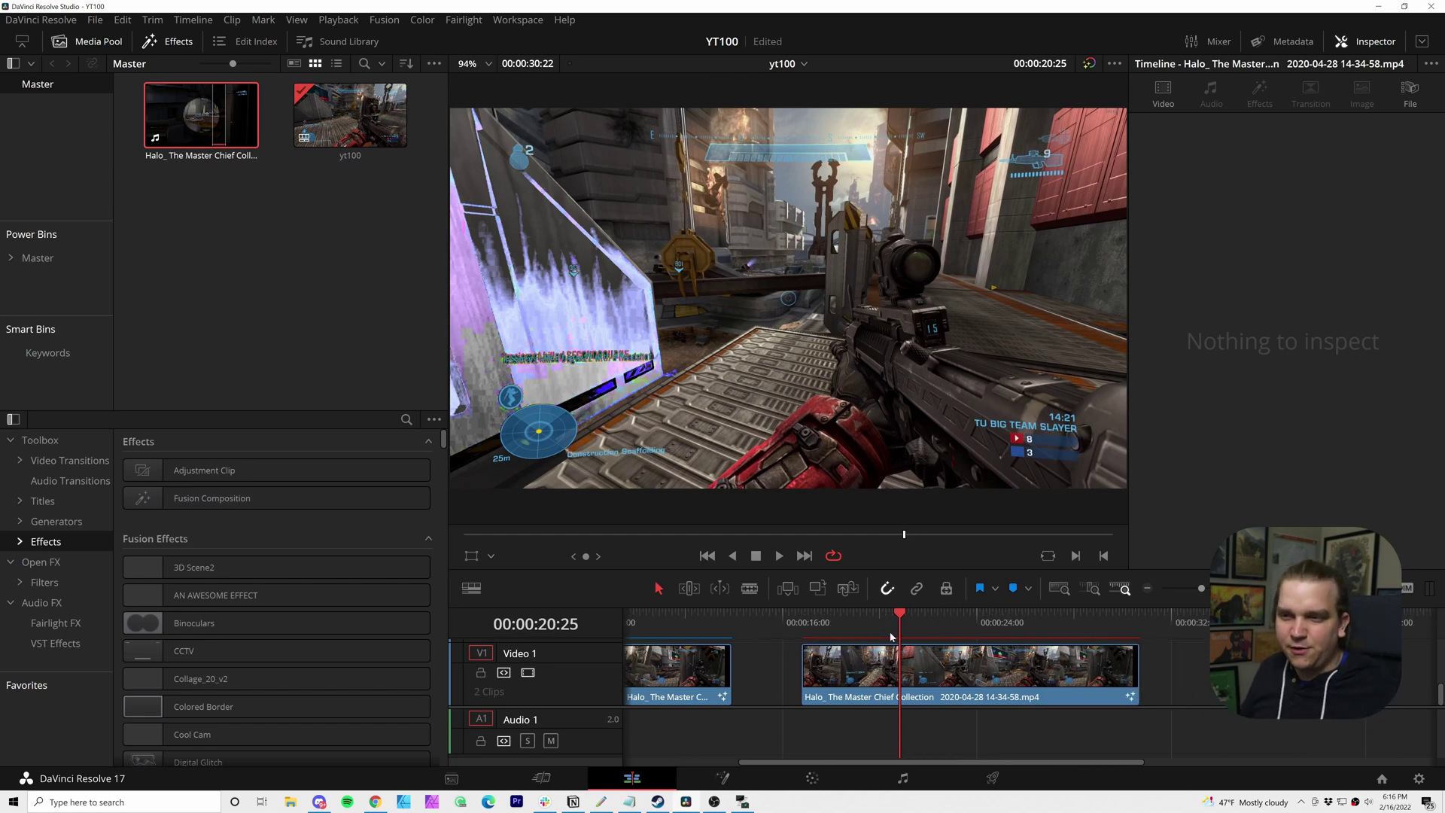
left_click(804, 623)
key("space")
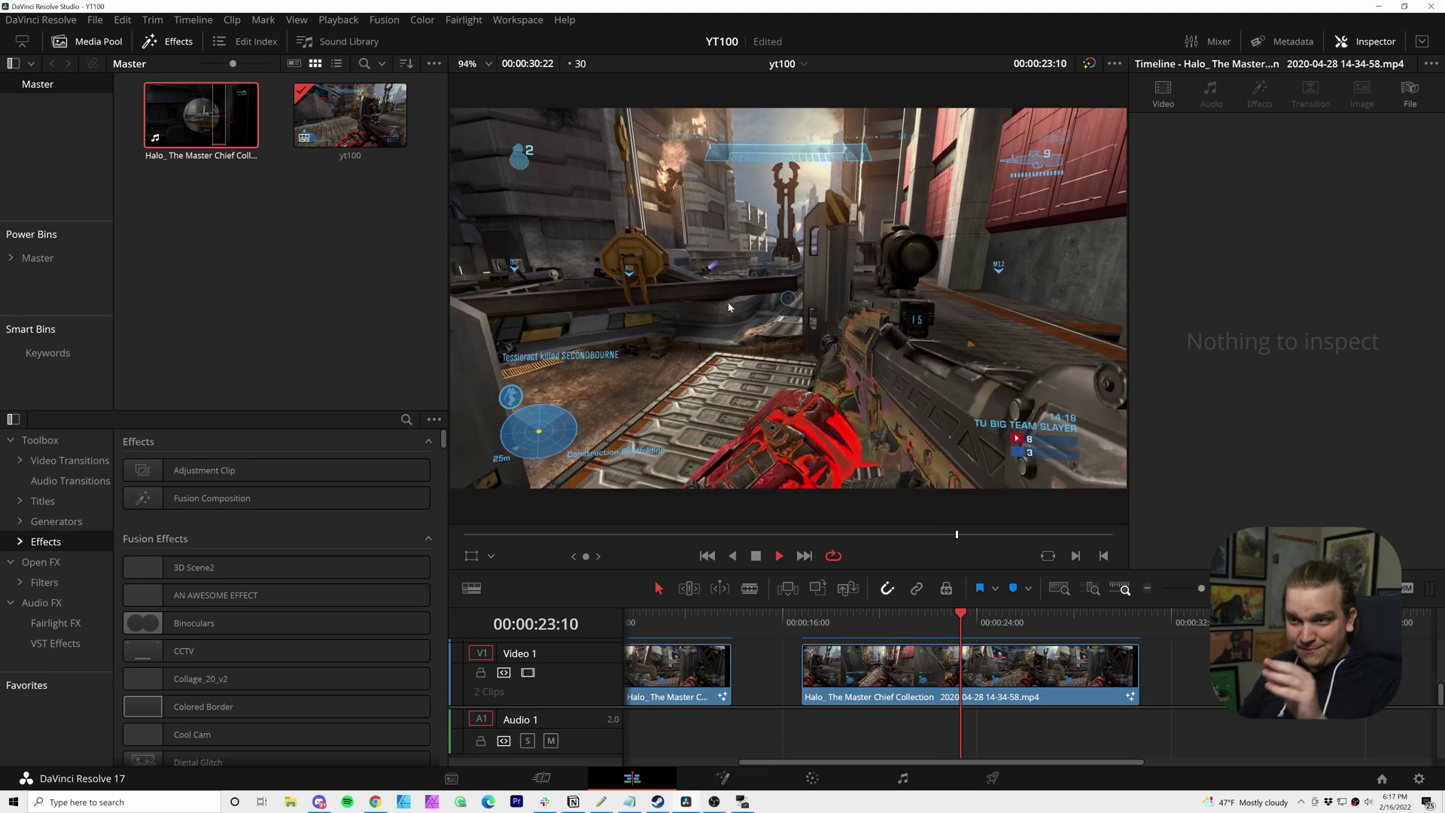
key("space")
scroll(1002, 662, "left", 5)
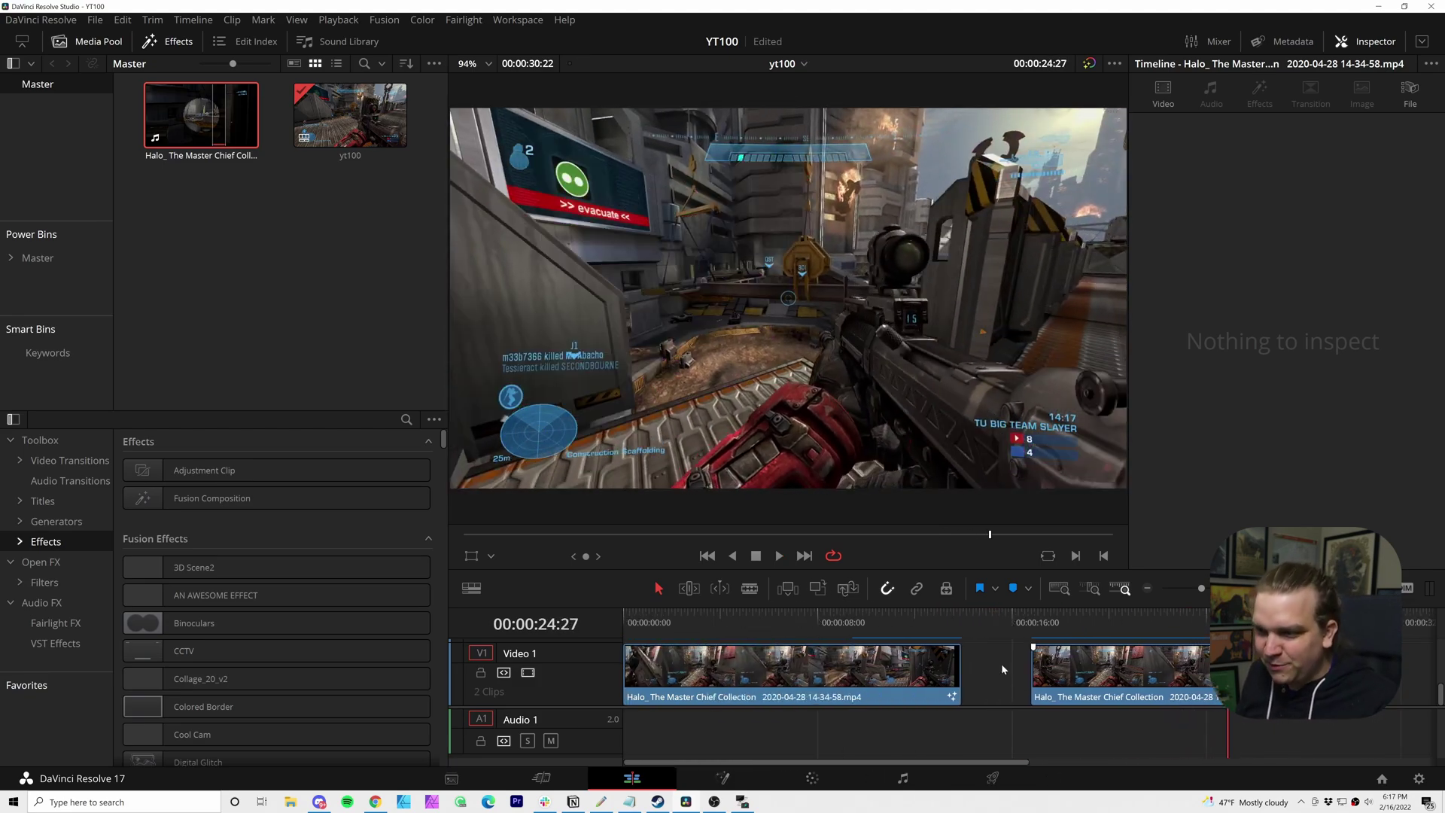
left_click(753, 634)
key("space")
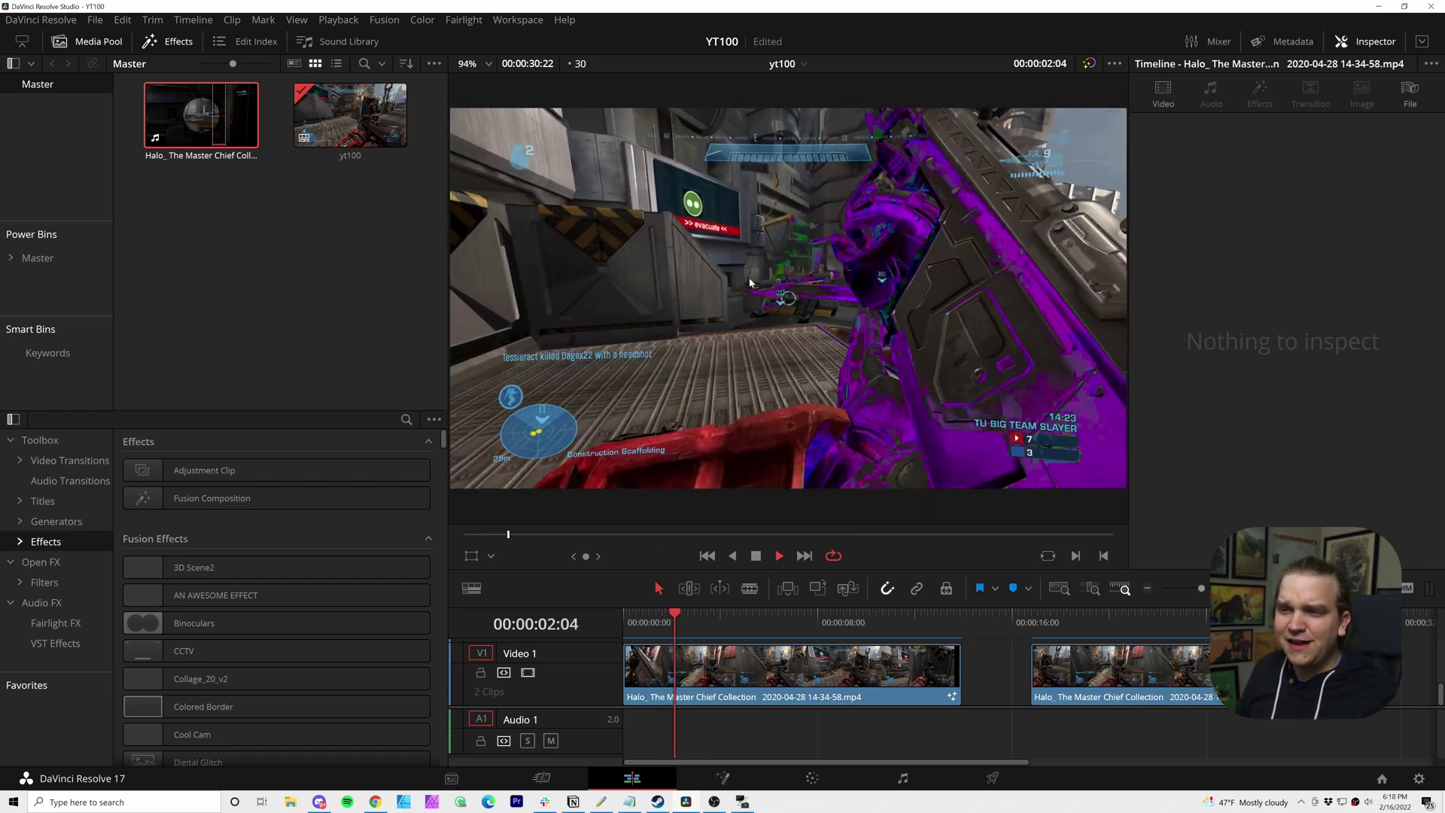
key("space")
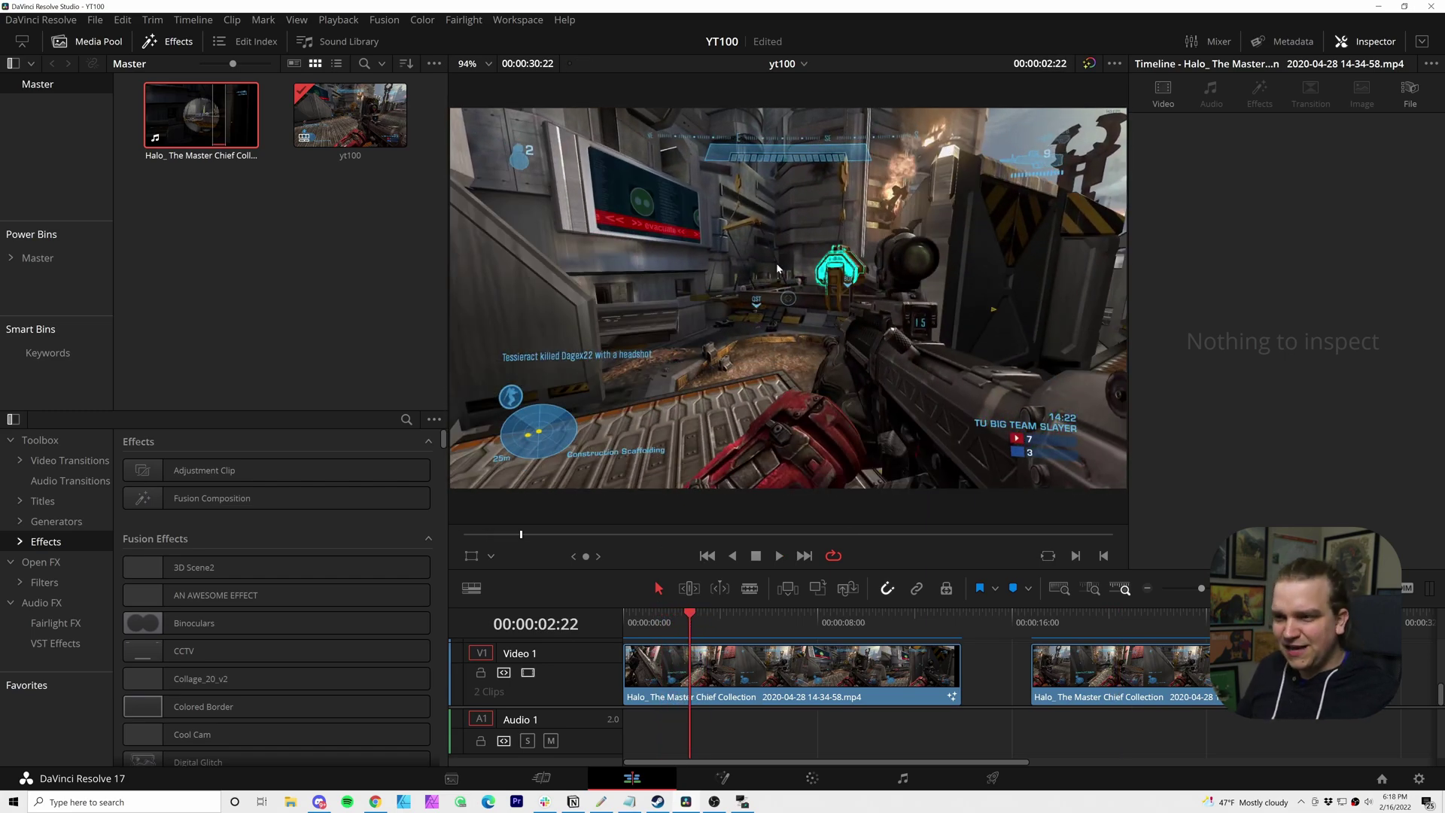
key("space")
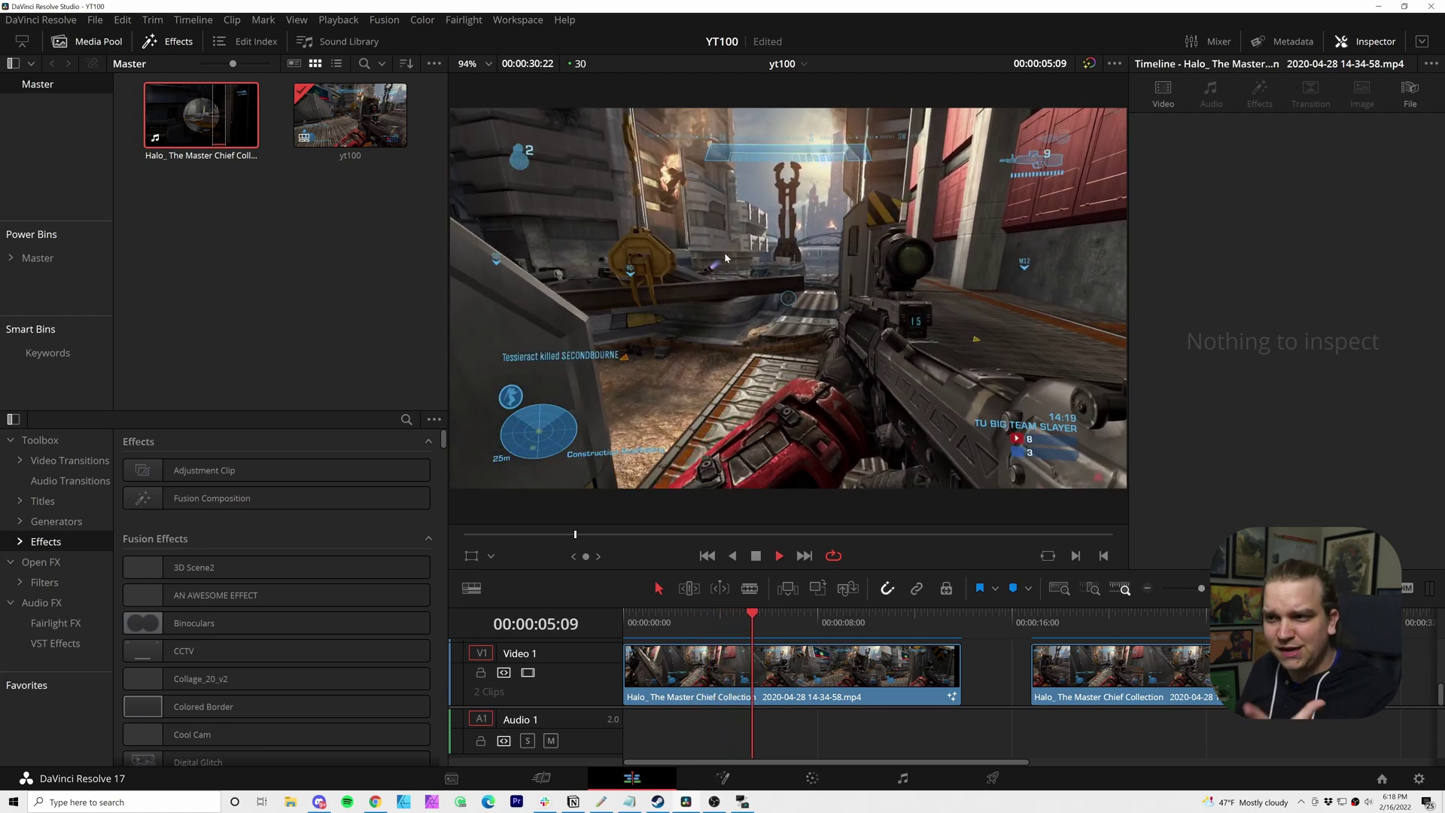
- In the Fusion page, disconnect the Wand1 mask from ColorCorrector1
left_click(723, 778)
left_click_drag(450, 629, 475, 647)
key("ctrl+z")
key("ctrl+y")
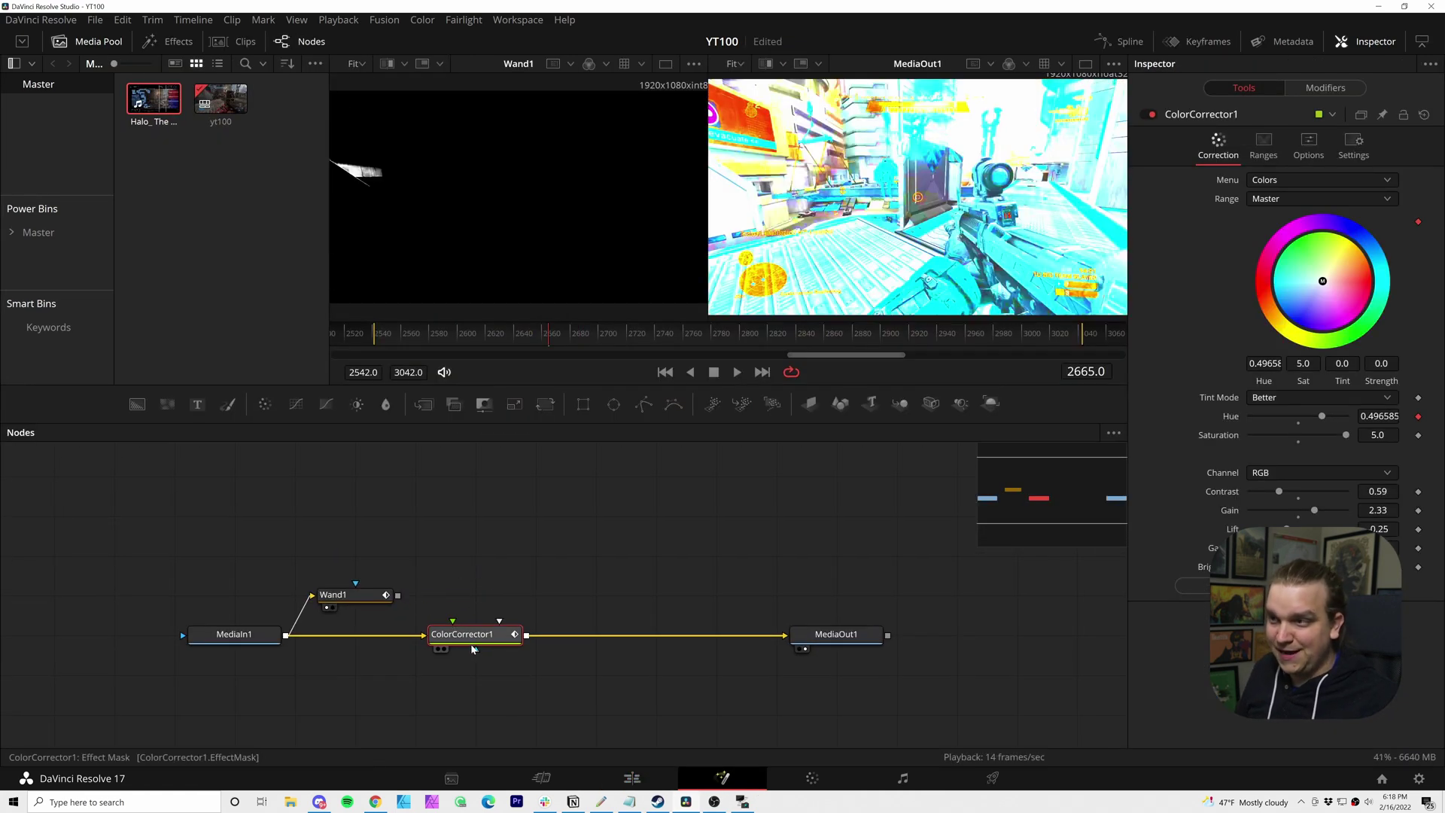
- Disable ColorCorrector1 and insert a Transform node (xf) after it
left_click(1152, 115)
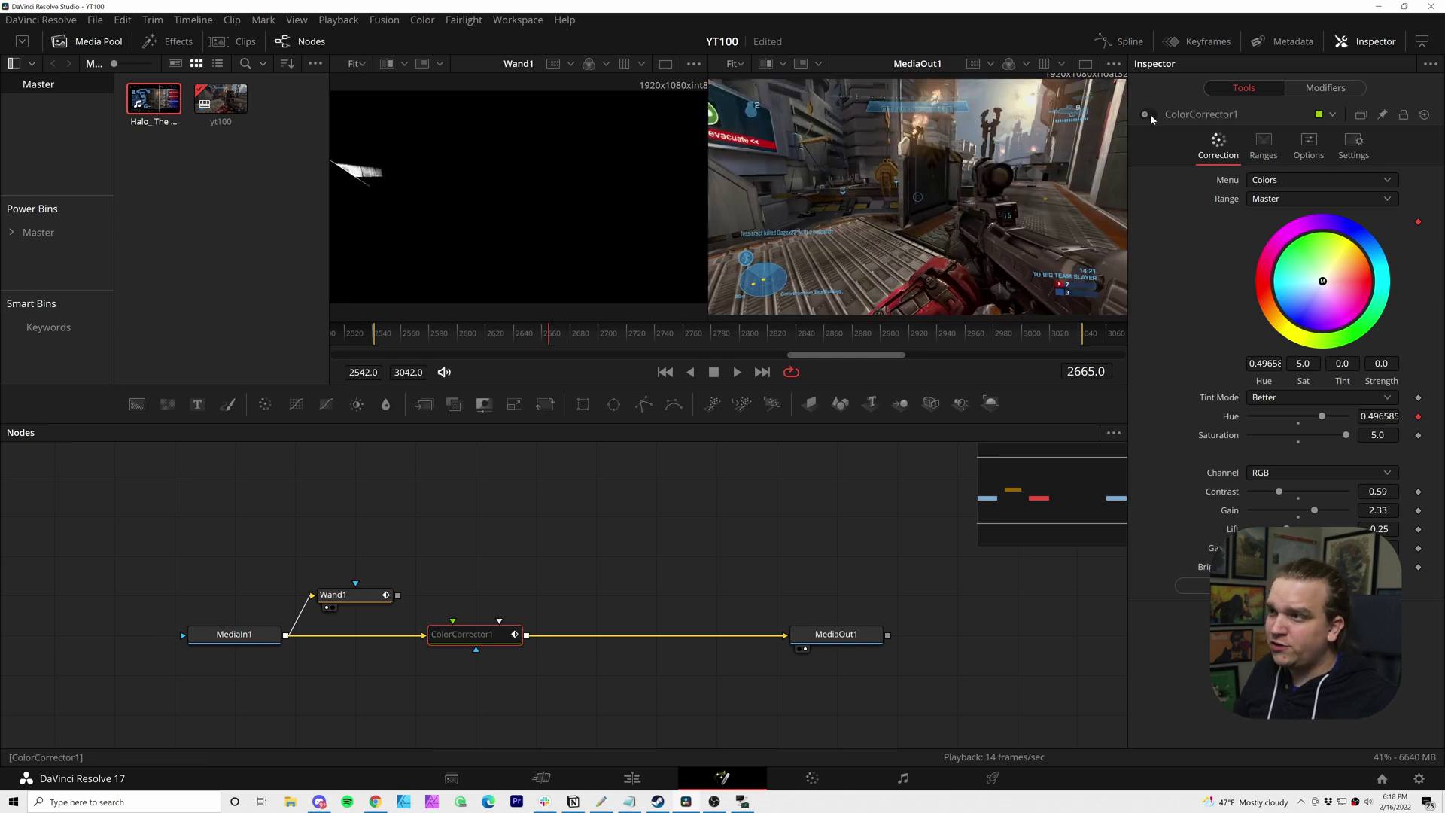
left_click_drag(493, 636, 433, 637)
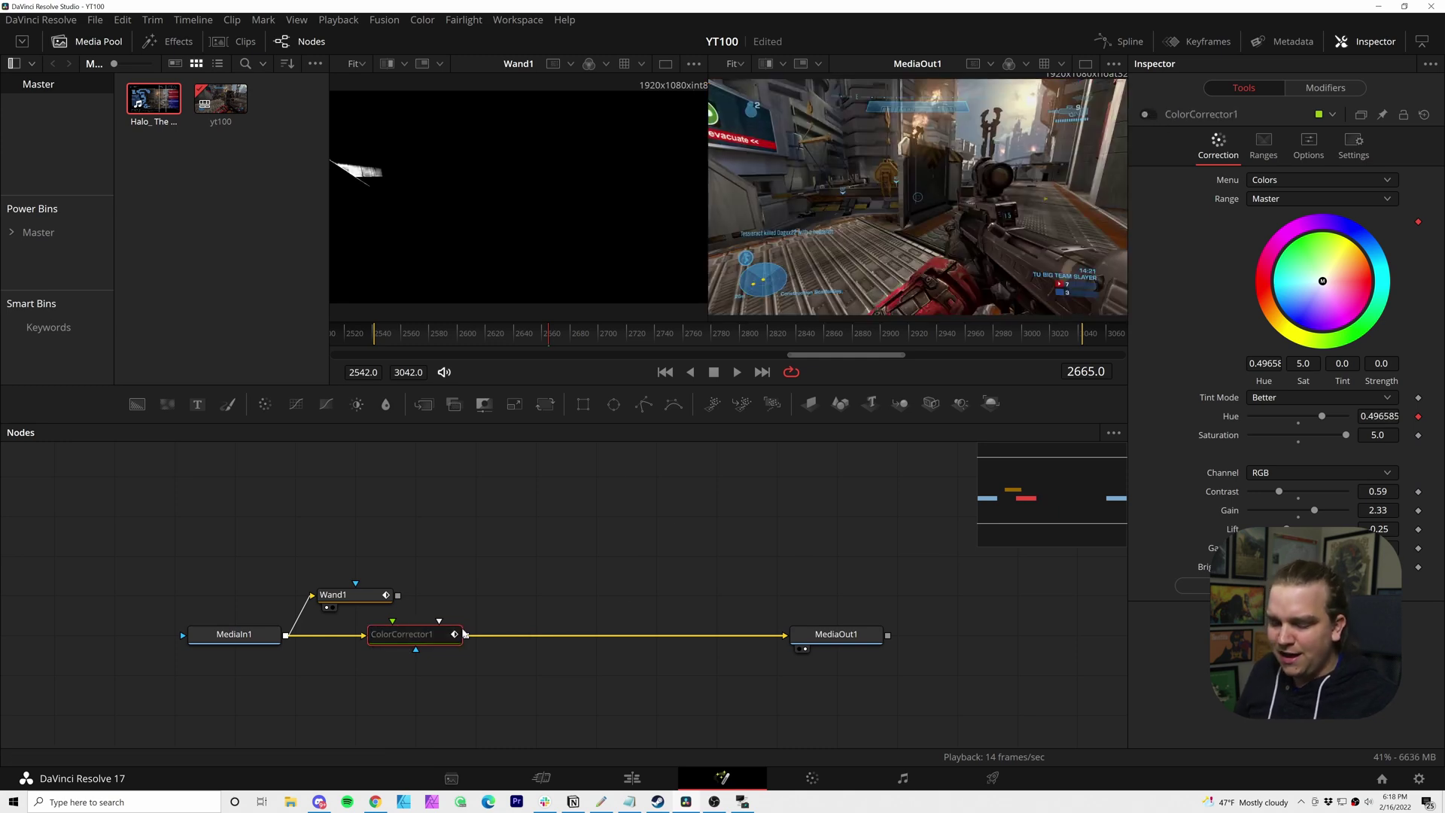
key("shift+space")
type("xf")
key("Return")
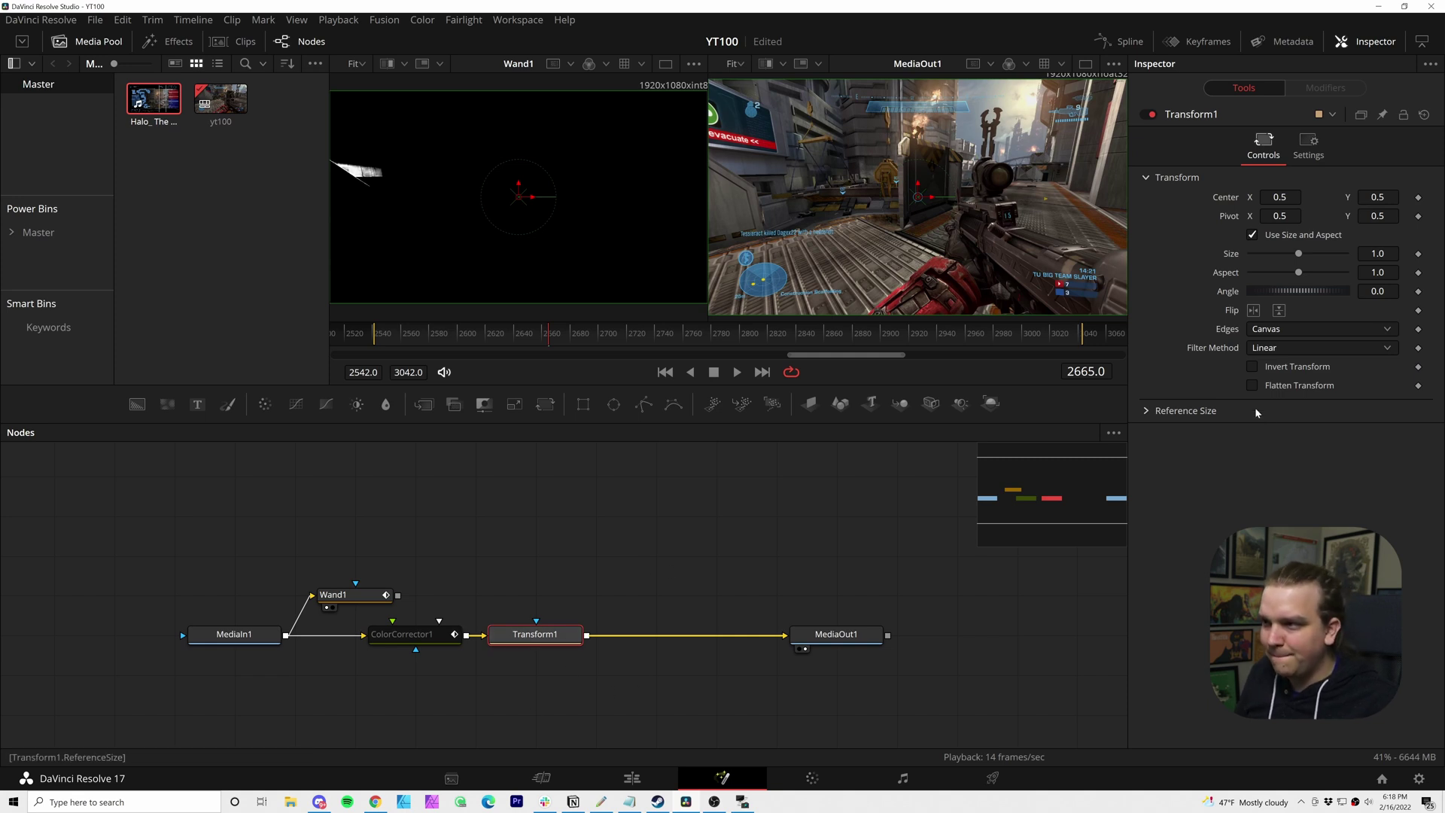
- Scale Transform1 to size 1.309, use Wand1 as its effect mask, and scrub ahead to preview
left_click_drag(873, 235, 854, 252)
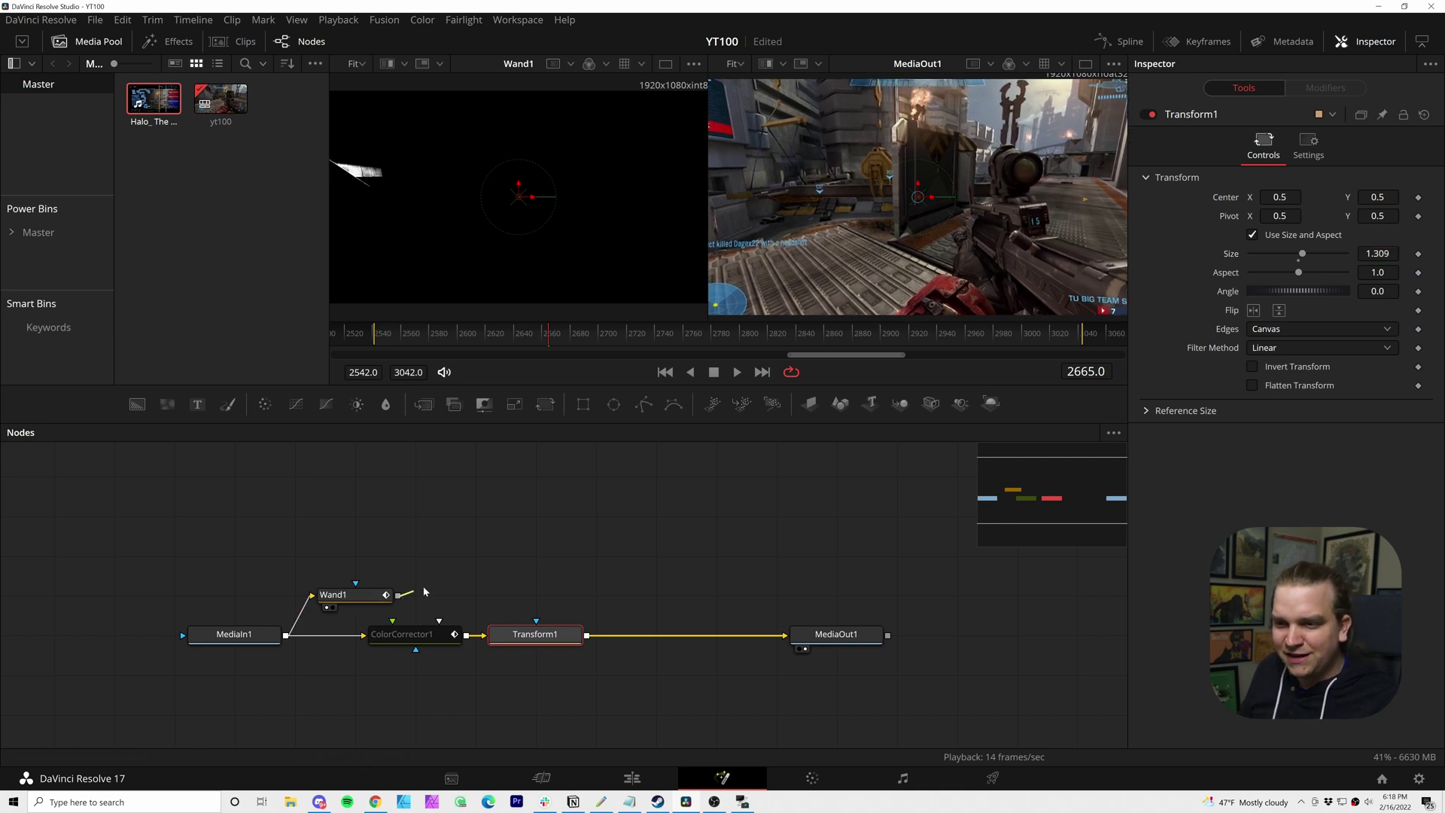
left_click_drag(540, 617, 537, 623)
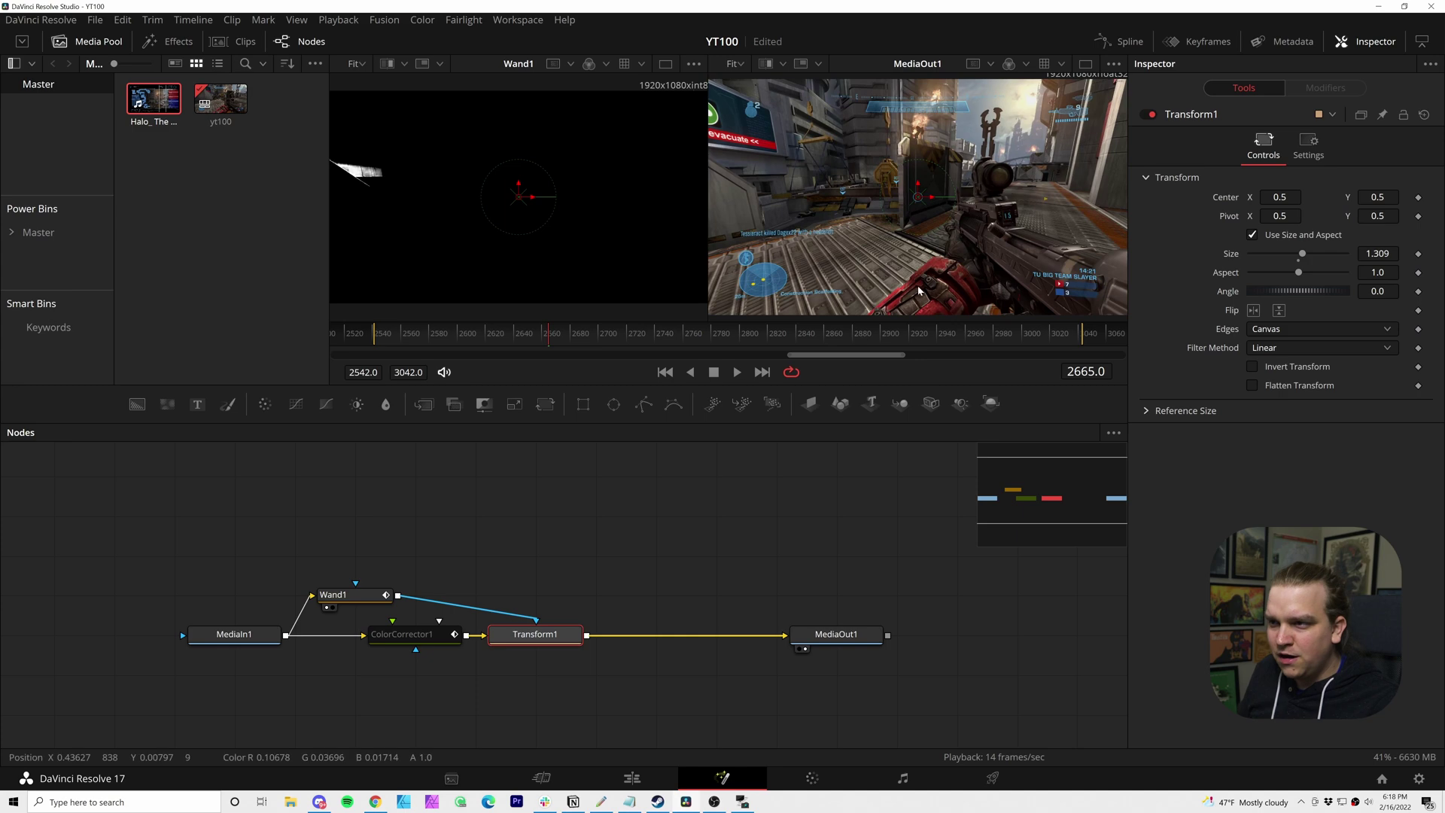
scroll(919, 291, "up", 2)
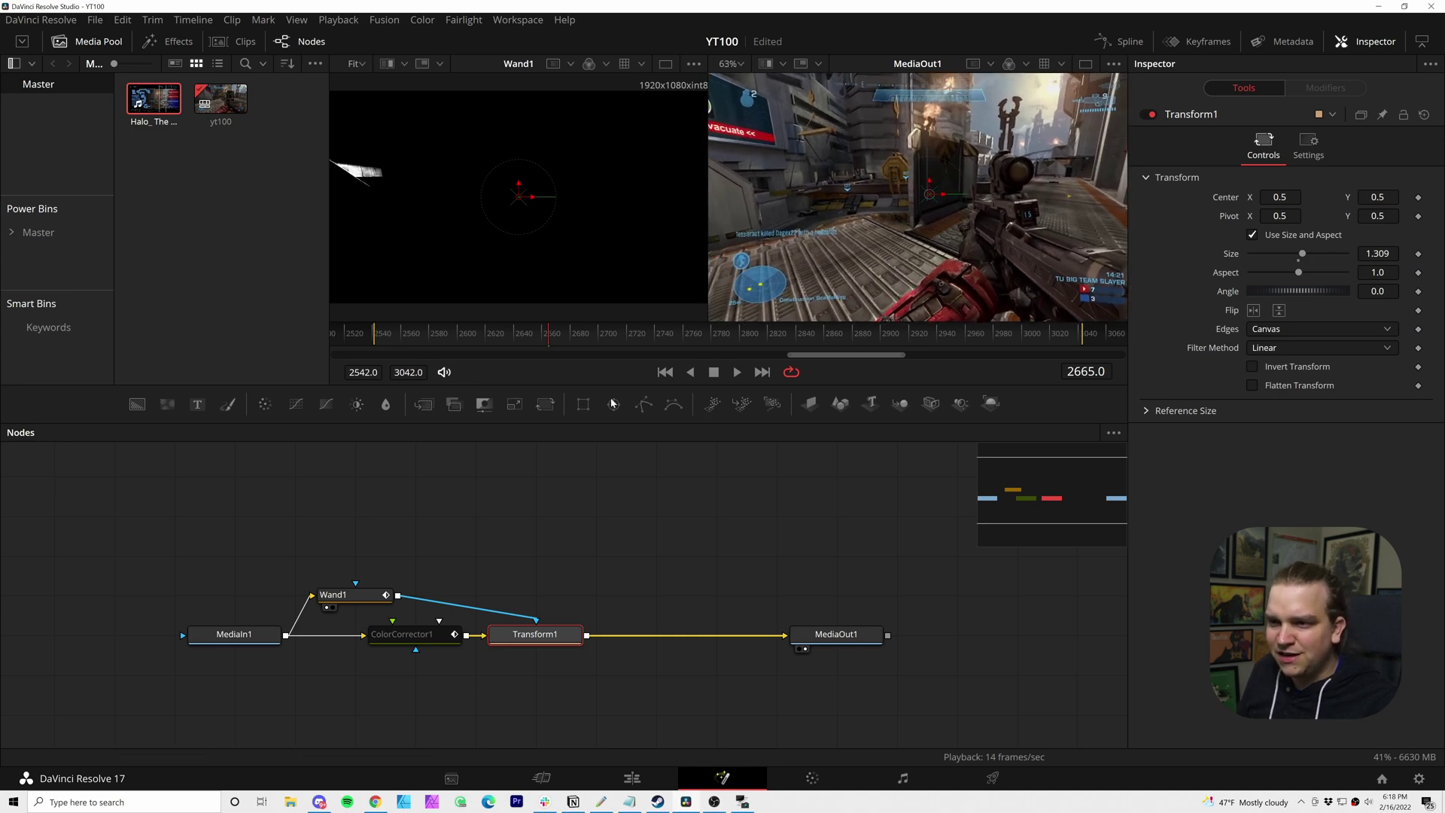
left_click_drag(563, 341, 628, 342)
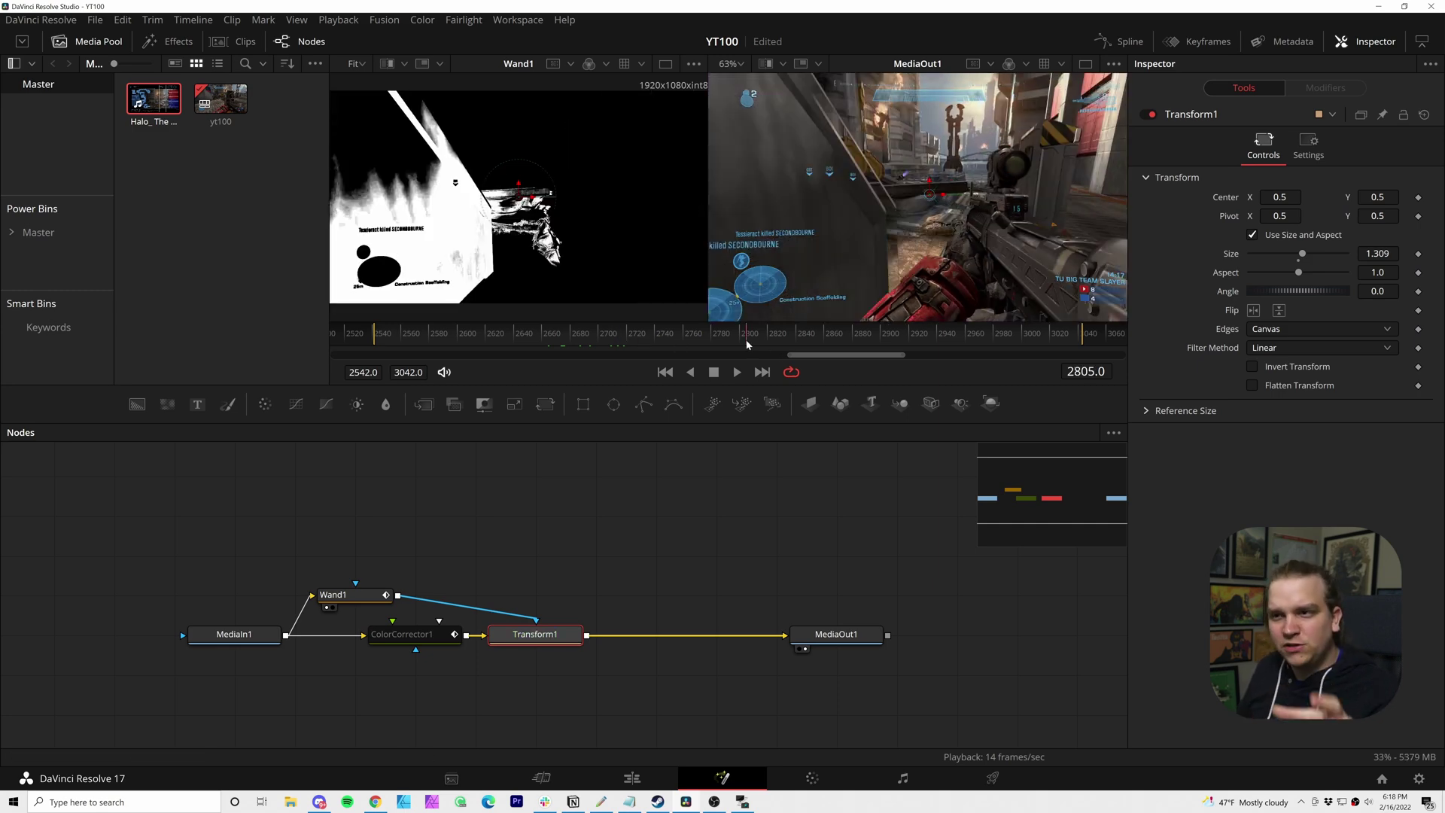
left_click_drag(811, 344, 932, 344)
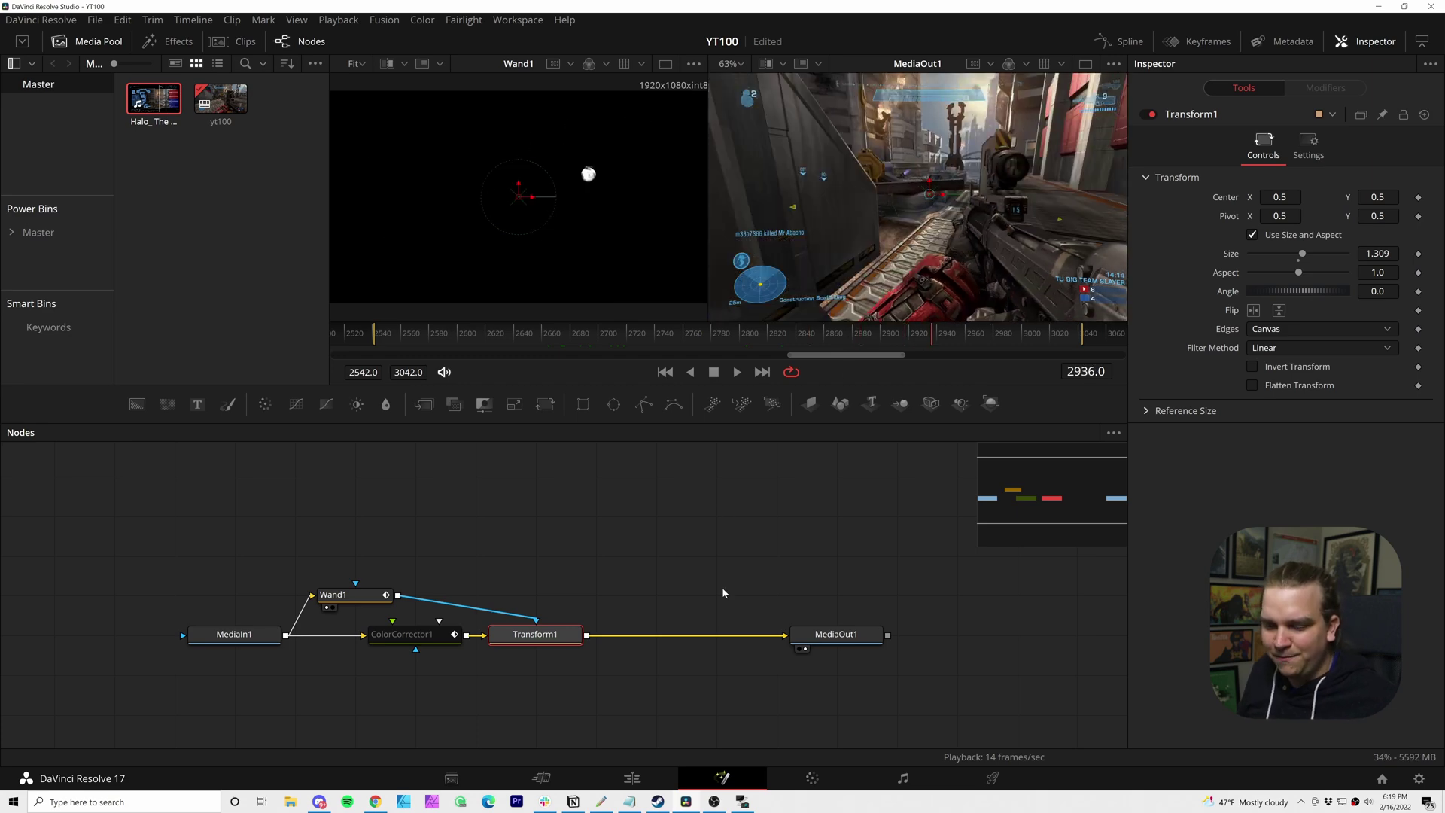
key("shift+4")
key("space")
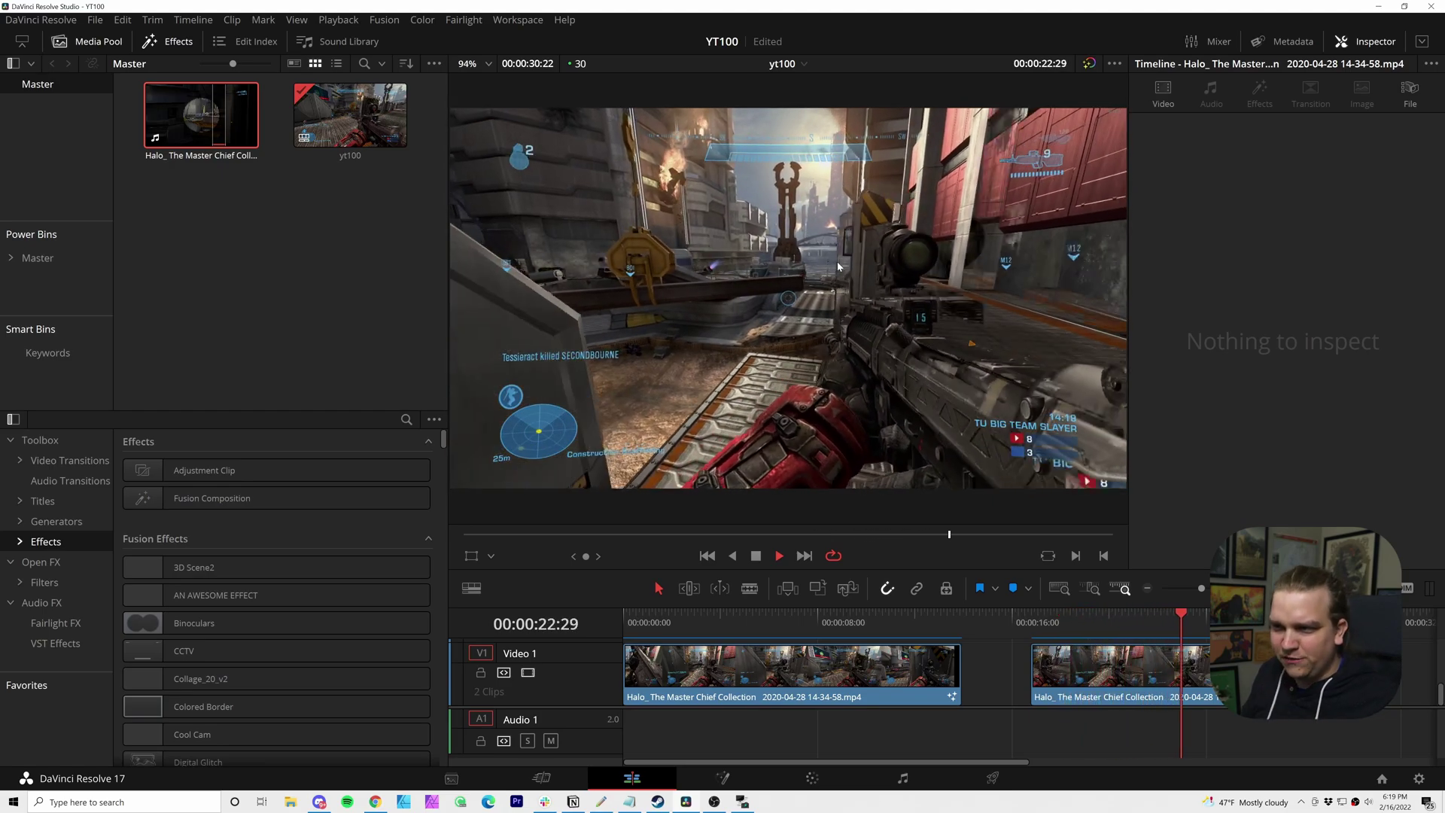
left_click(1135, 616)
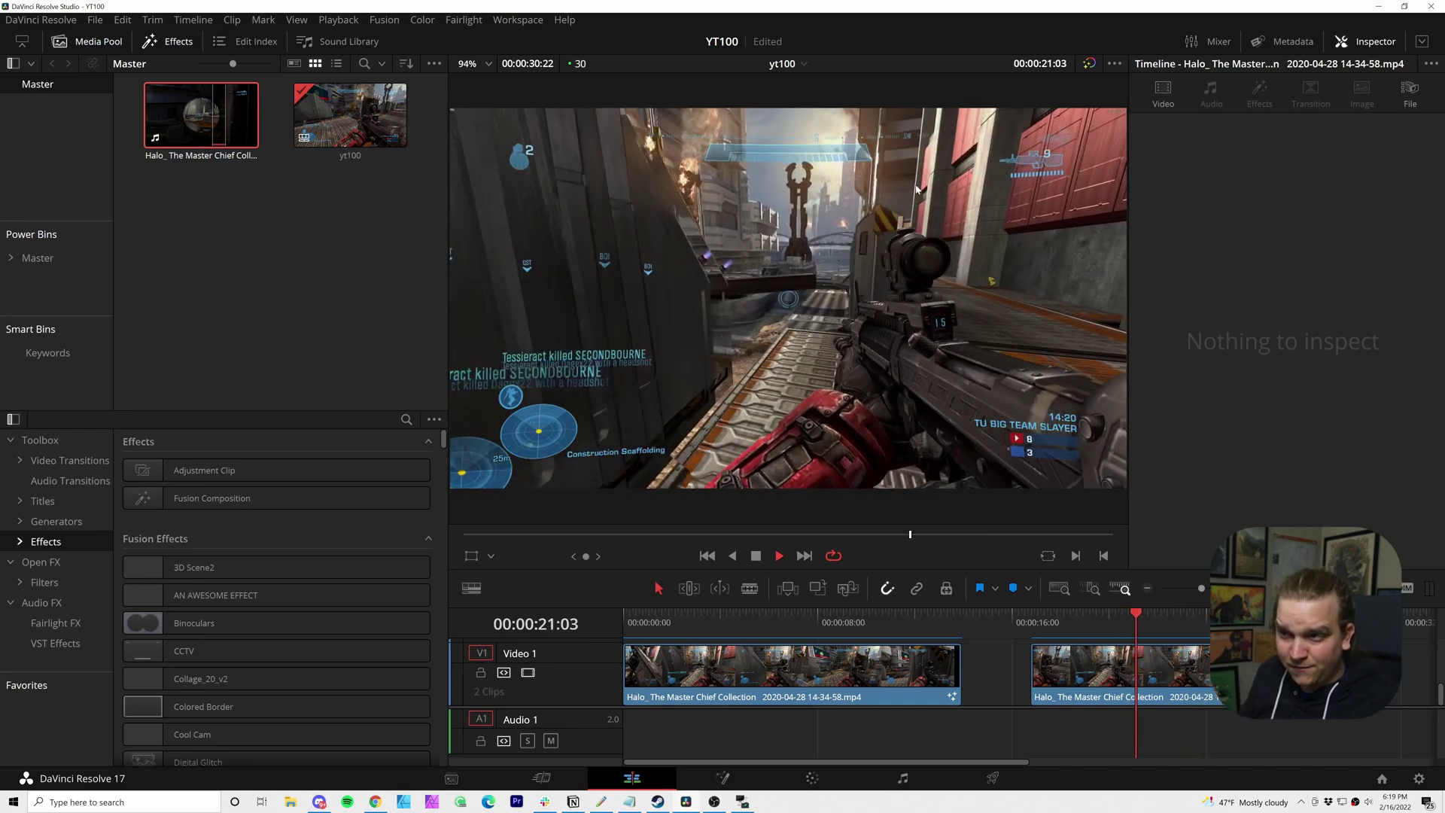
key("space")
left_click(1125, 676)
left_click(736, 781)
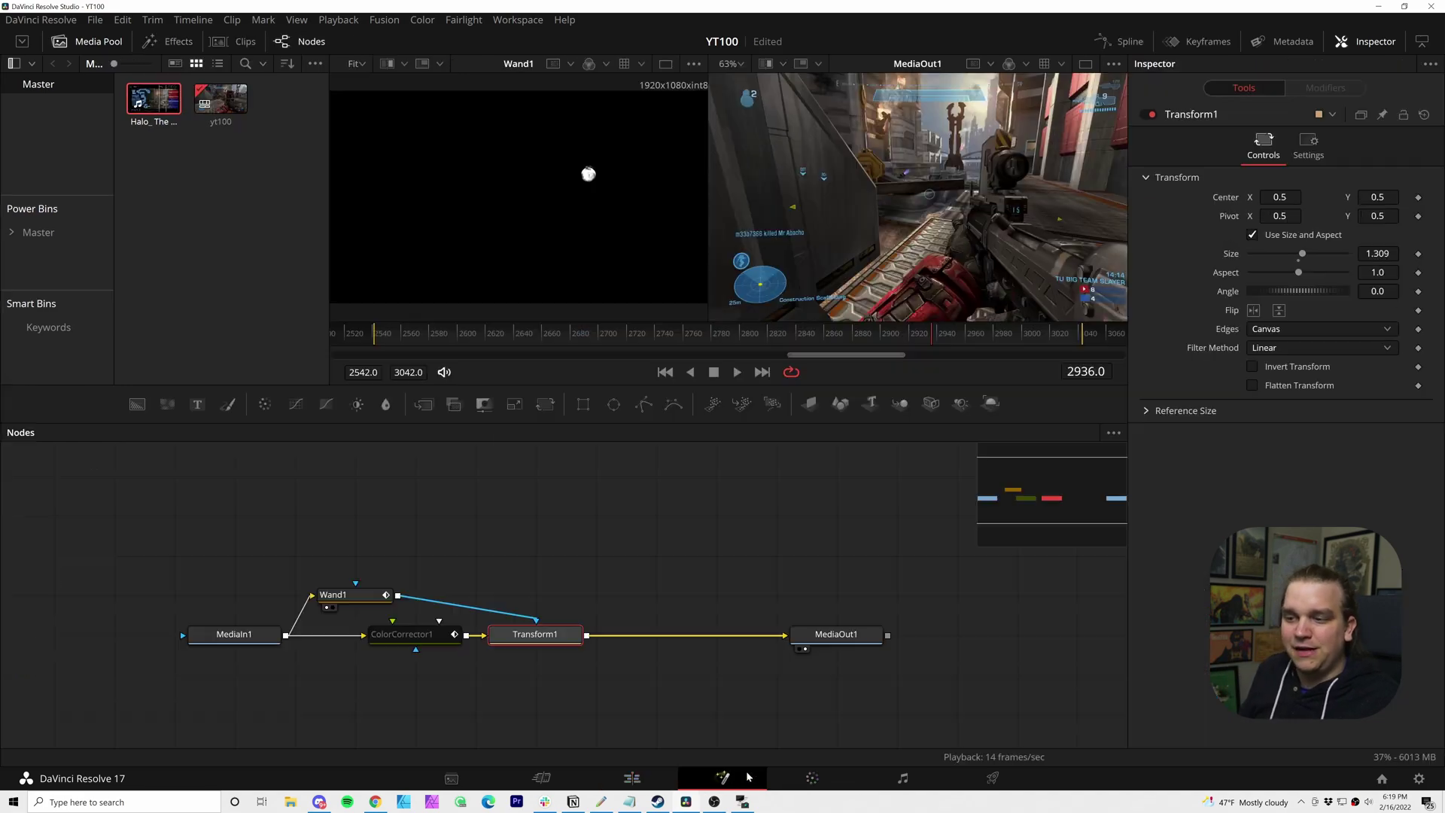
- Reset ColorCorrector1, rewire Wand1 to its mask, re-enable it and drop saturation to 0
left_click(423, 637)
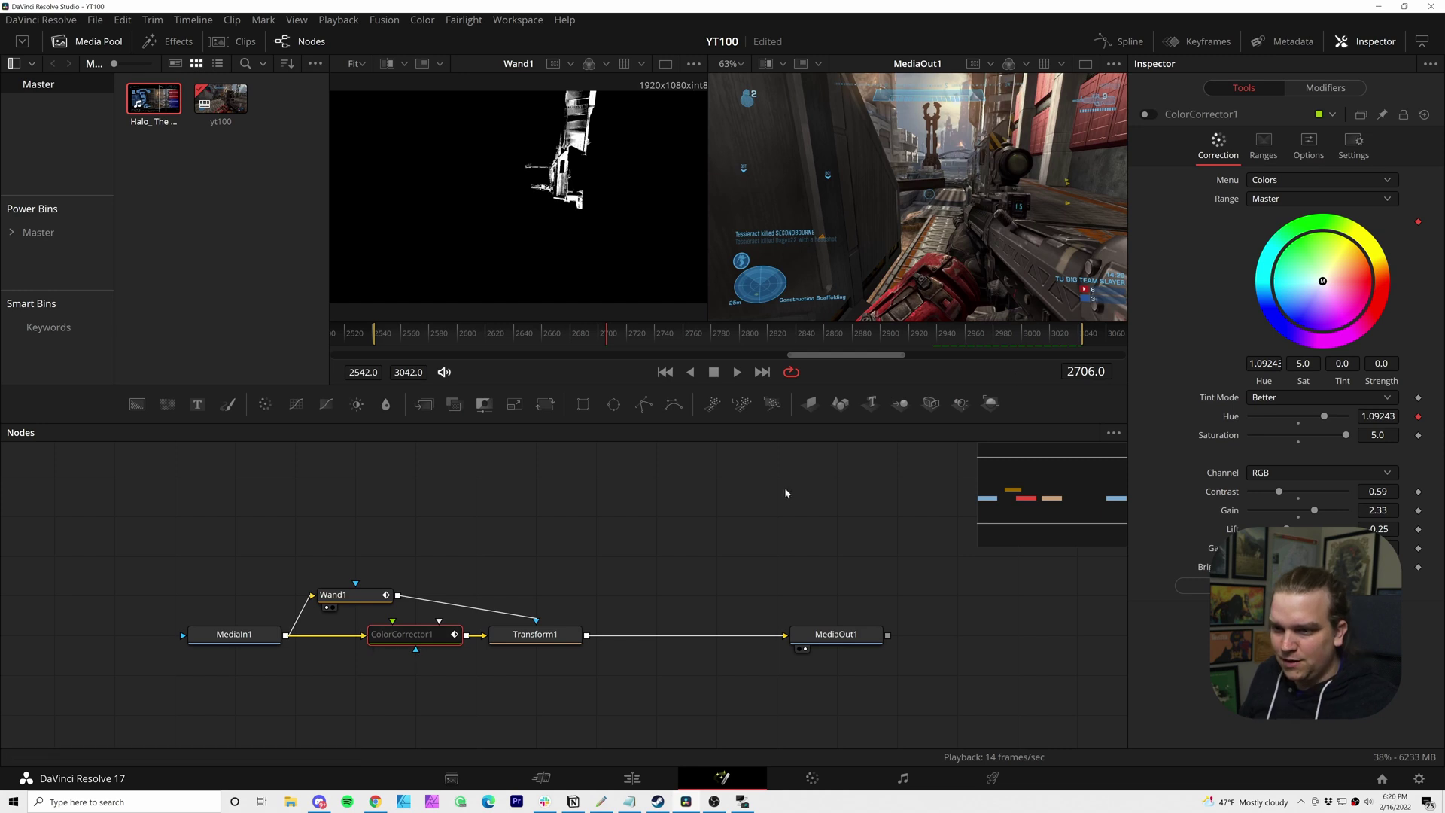
left_click(1425, 116)
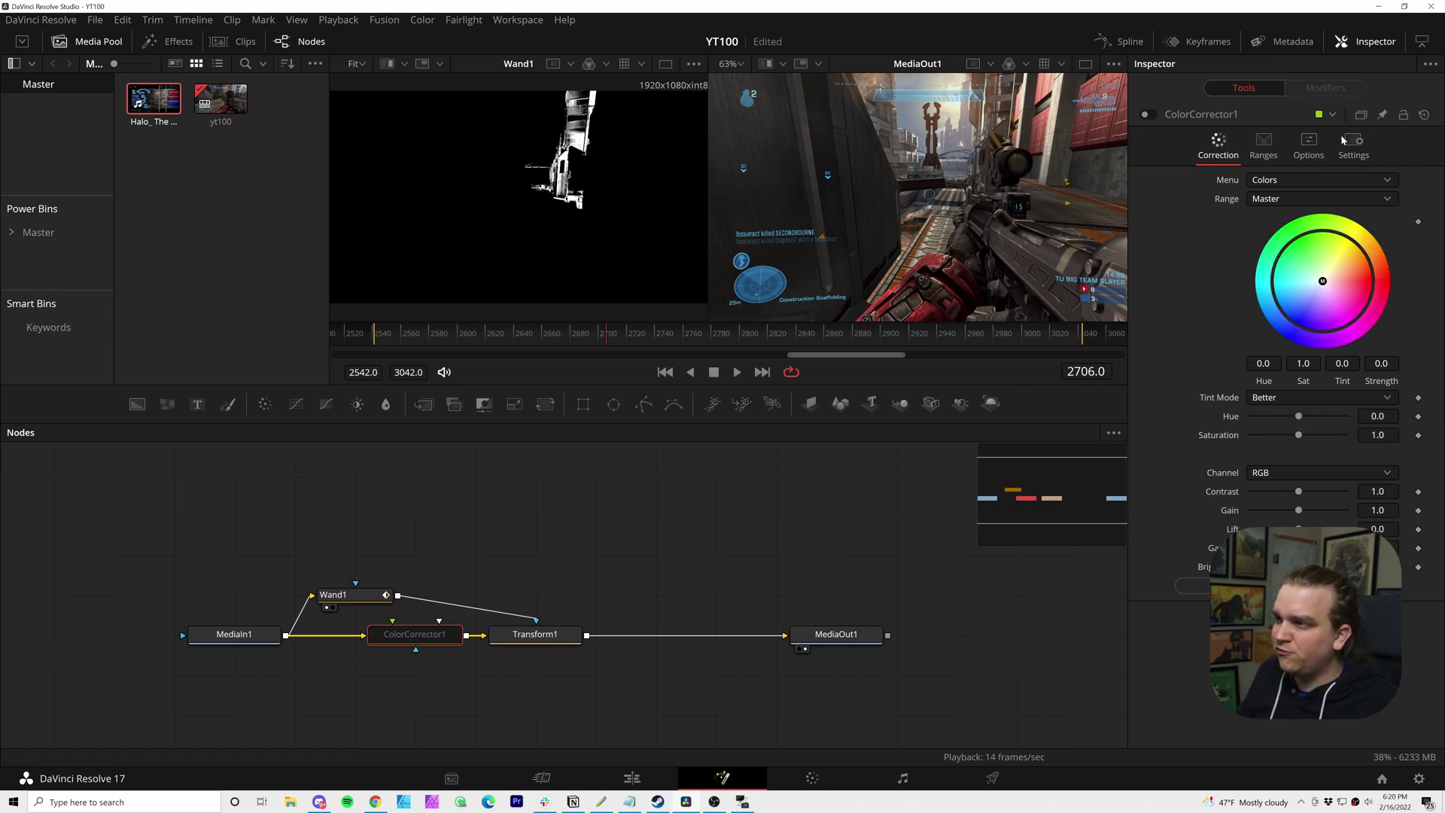
left_click_drag(399, 595, 419, 654)
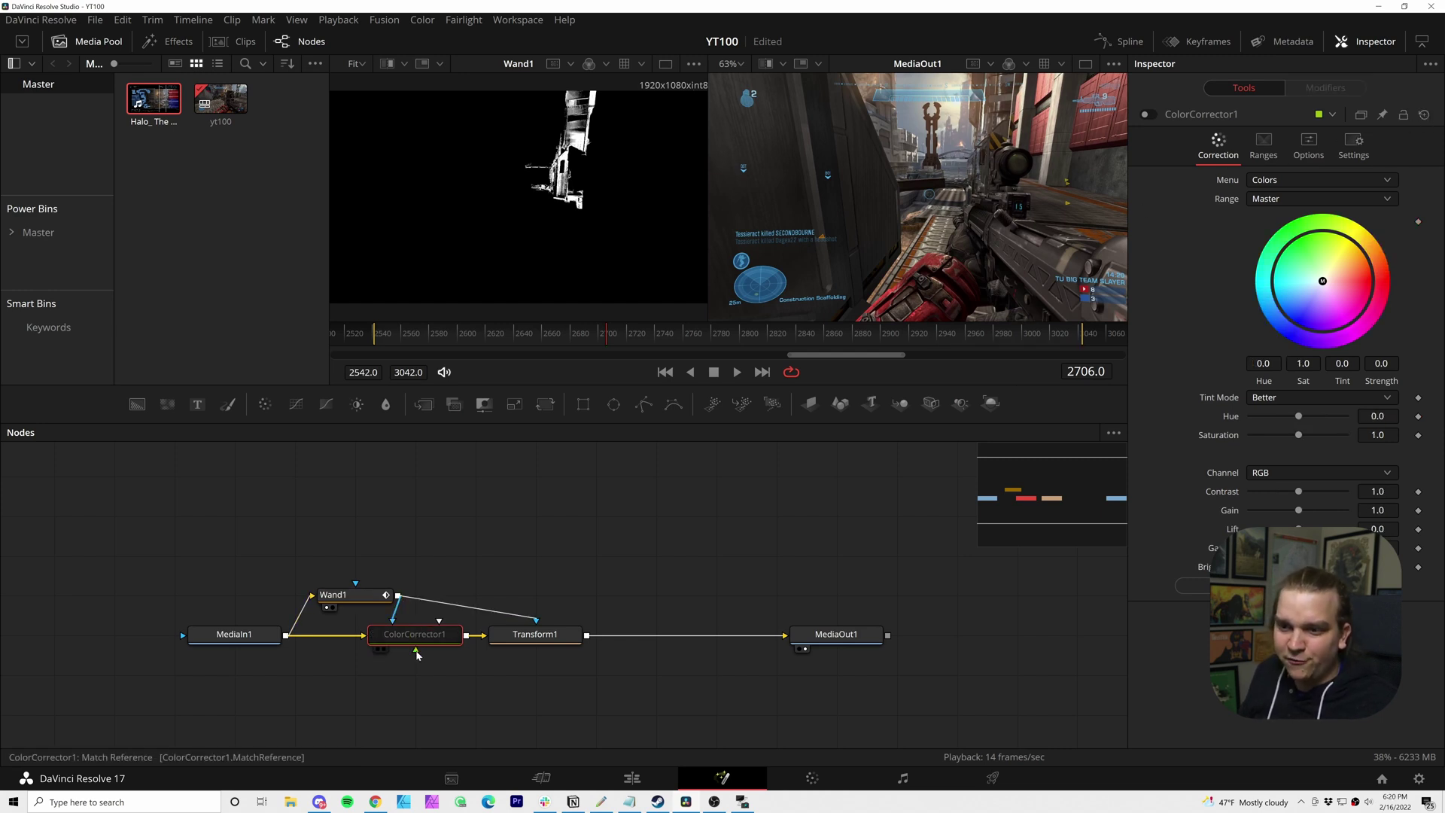
left_click(1149, 115)
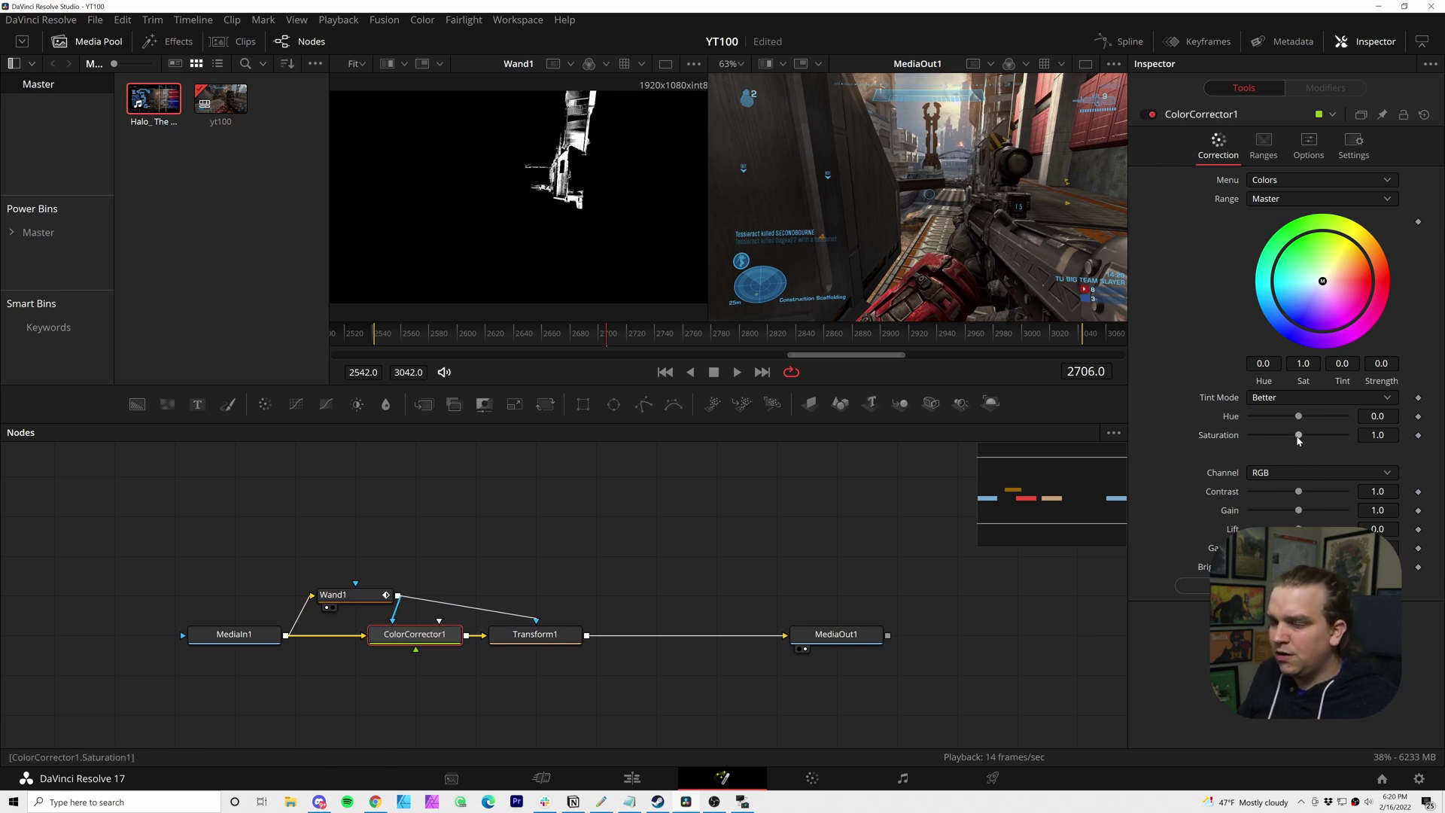
left_click_drag(1299, 439, 1220, 440)
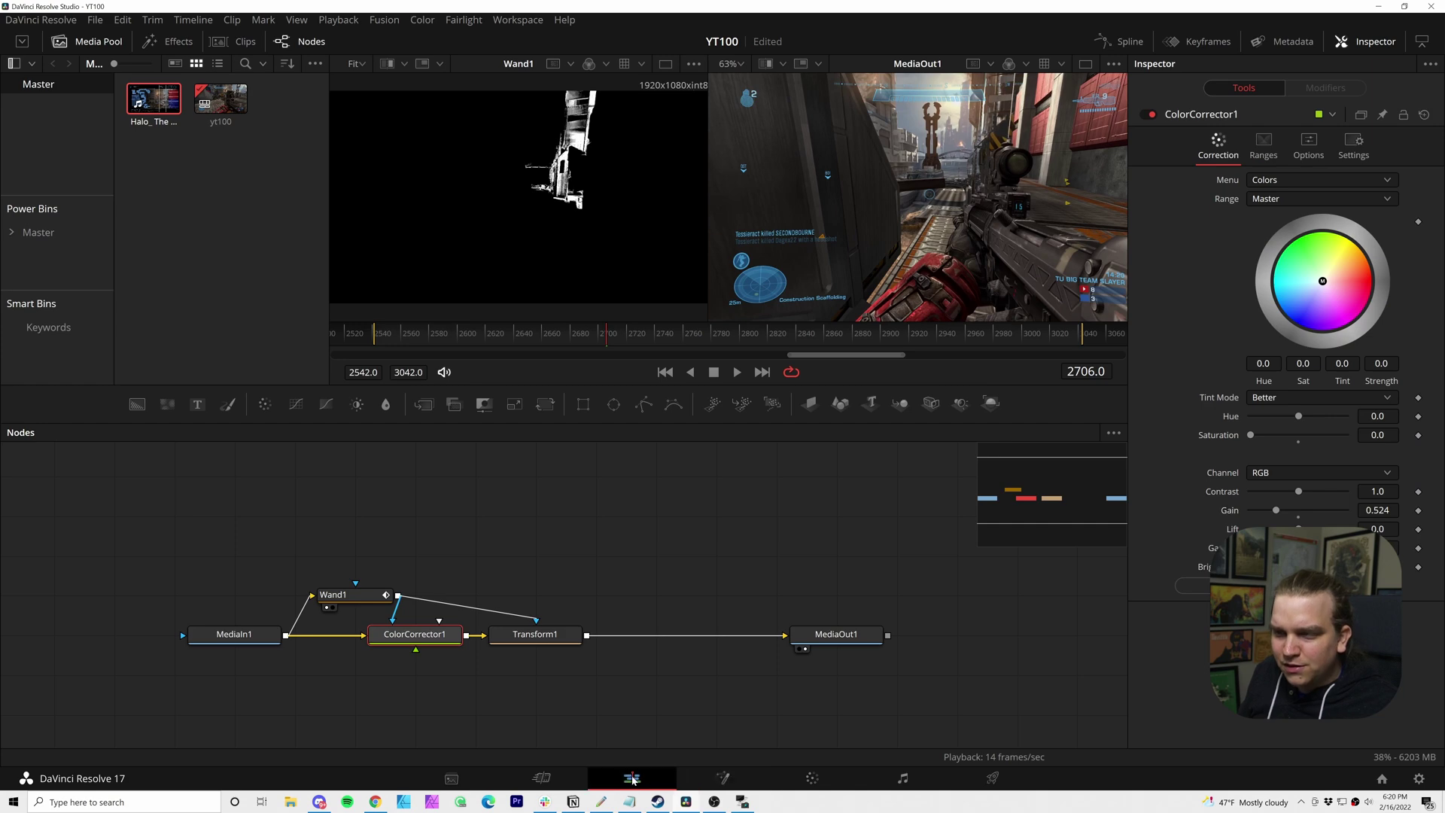
- On the Edit page, scrub forward and play the second Halo clip's darkened ghost effect
left_click(633, 779)
mouse_move(1110, 622)
left_mouse_down()
mouse_move(1270, 625)
mouse_move(1110, 627)
left_mouse_up()
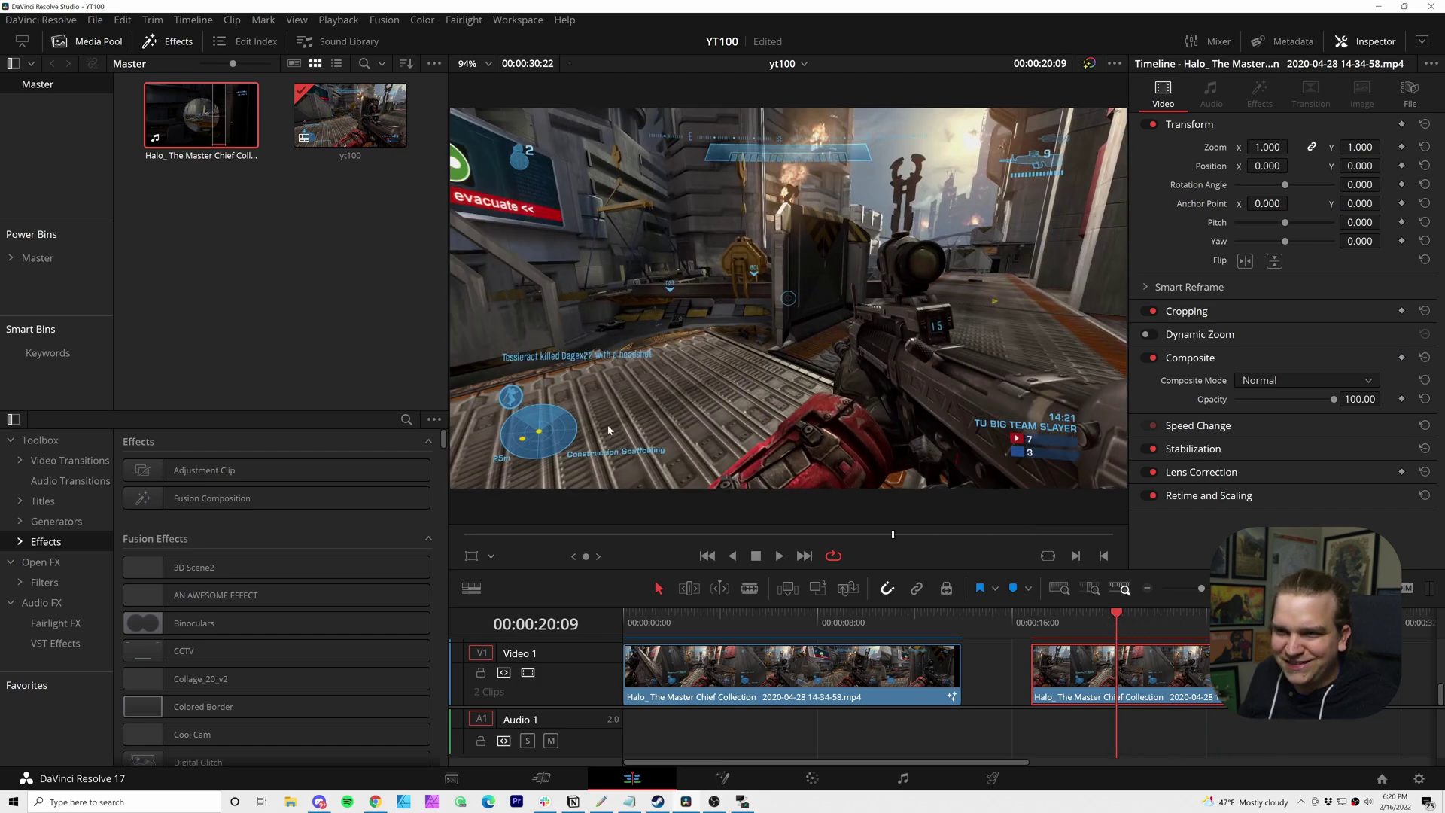
key("slash")
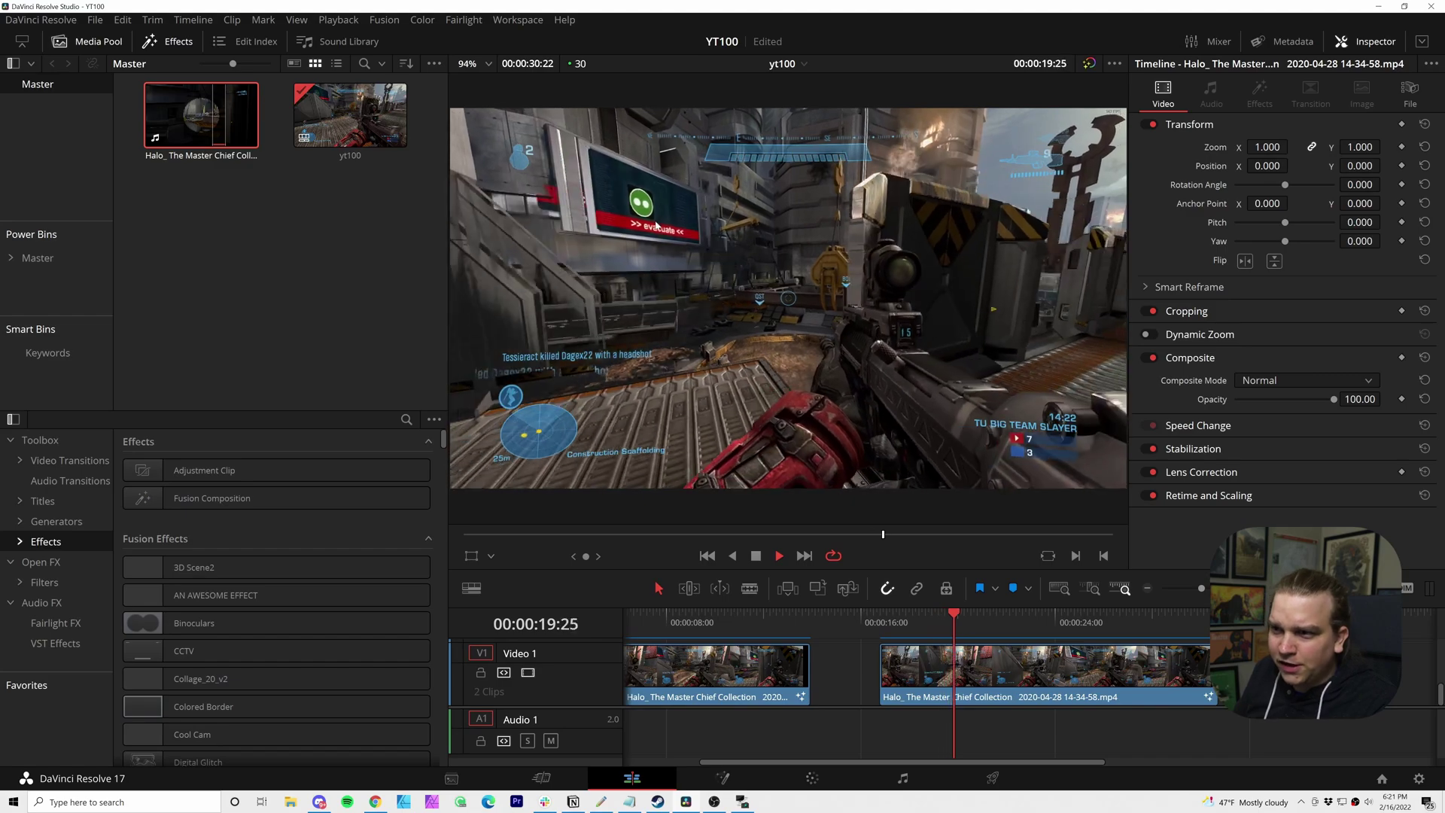